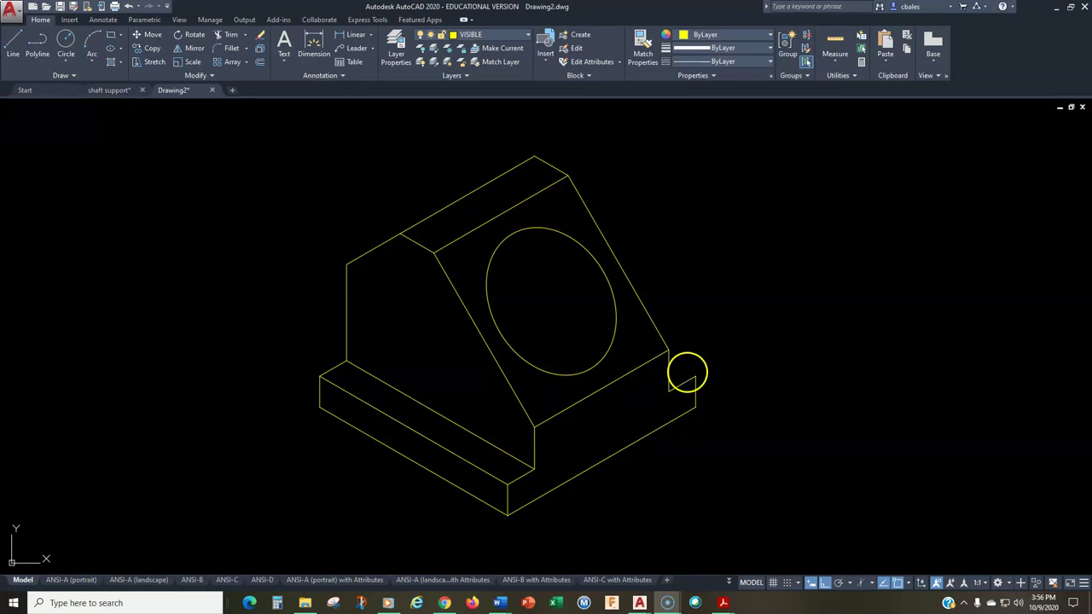
# - Switch the drafting snap type to isometric snap
pyautogui.click(688, 372)
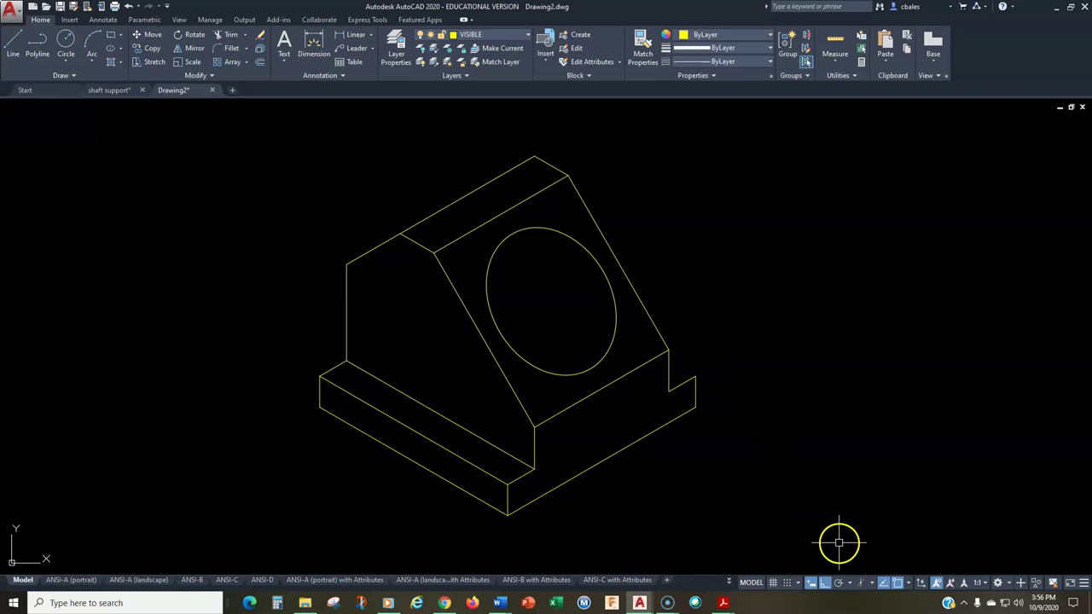
pyautogui.click(850, 584)
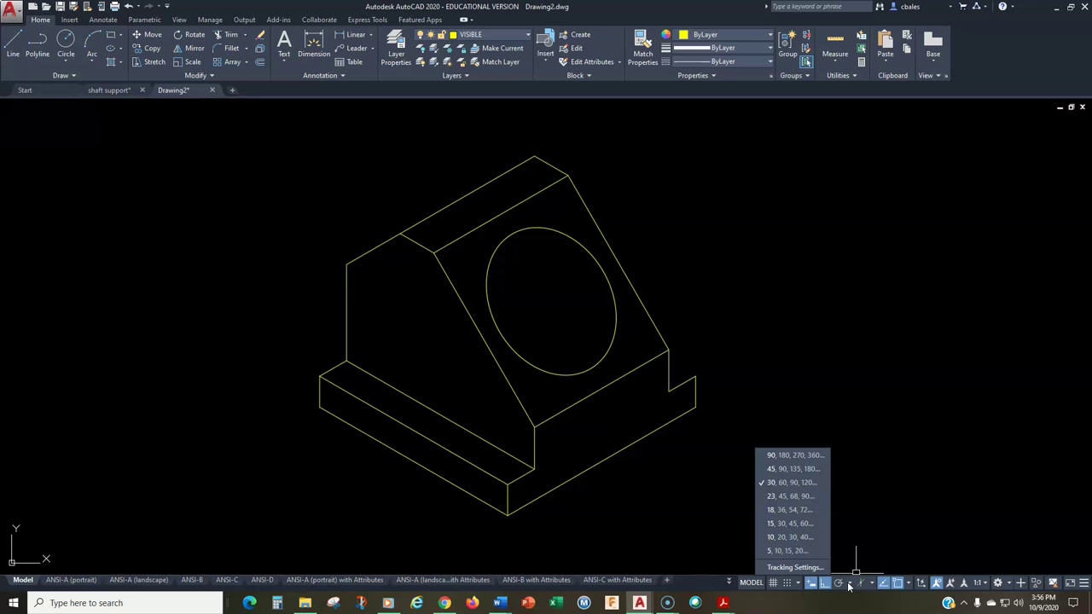
pyautogui.click(809, 567)
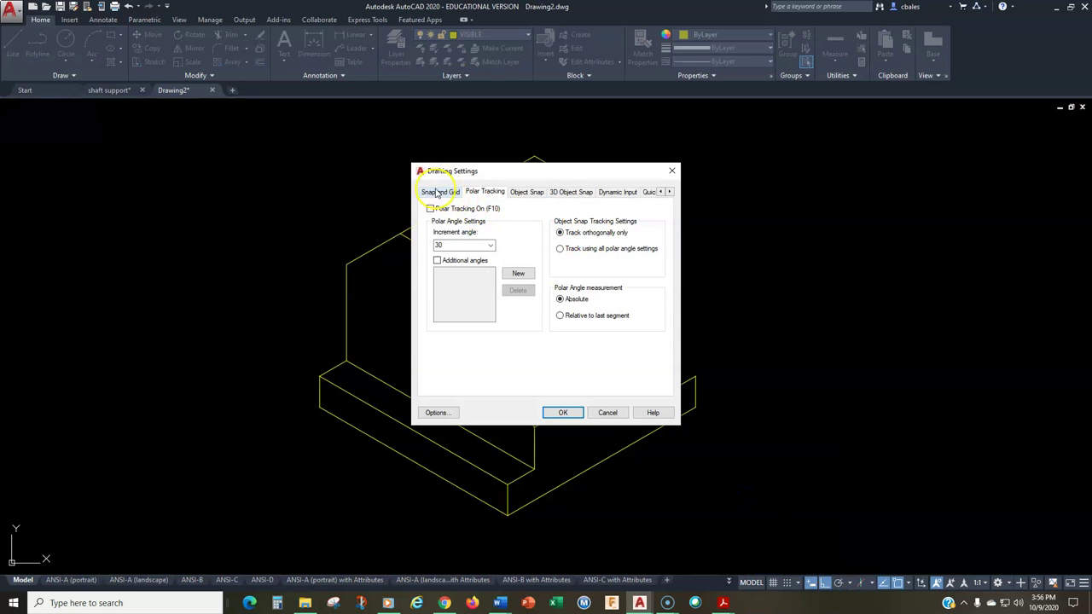
pyautogui.click(437, 193)
pyautogui.click(460, 361)
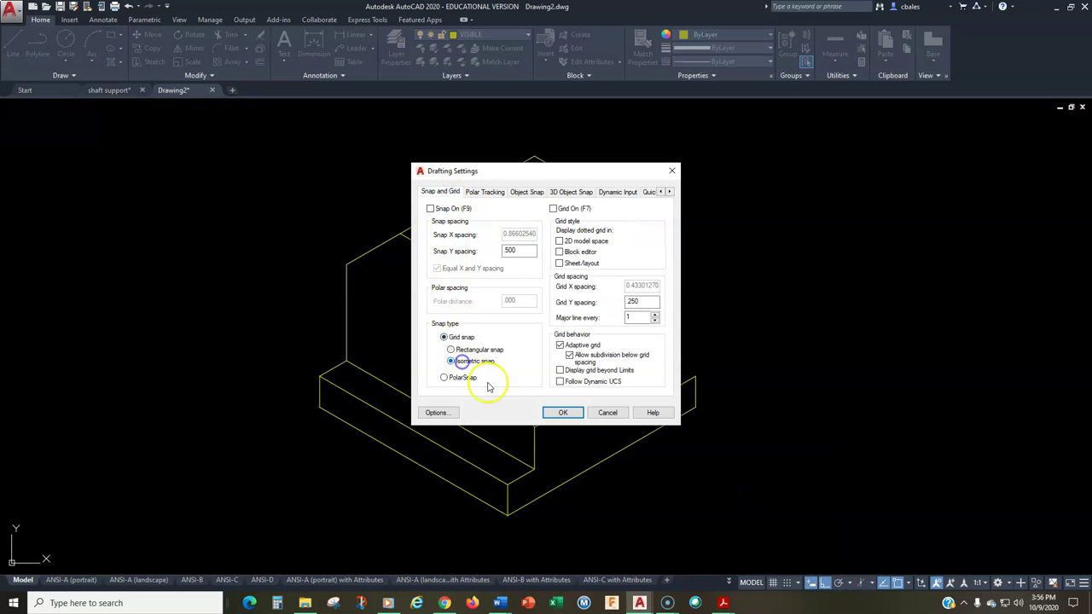
pyautogui.click(563, 412)
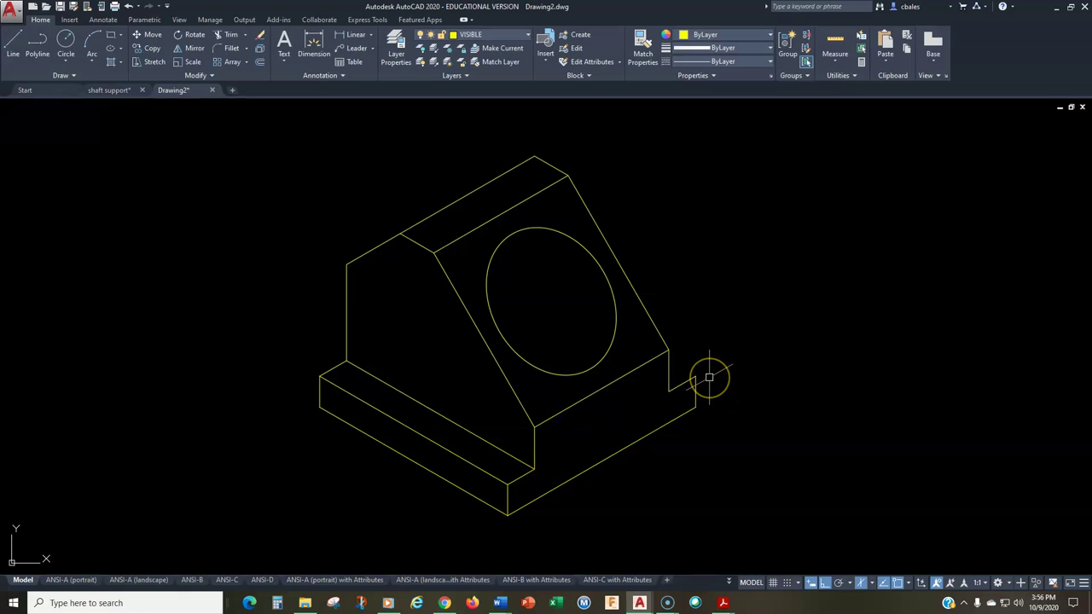
# - Draw an isometric line back from the upper corner of the right-hand base step and trim it at the vertical edge
pyautogui.press('l')
pyautogui.press('Return')
pyautogui.click(695, 376)
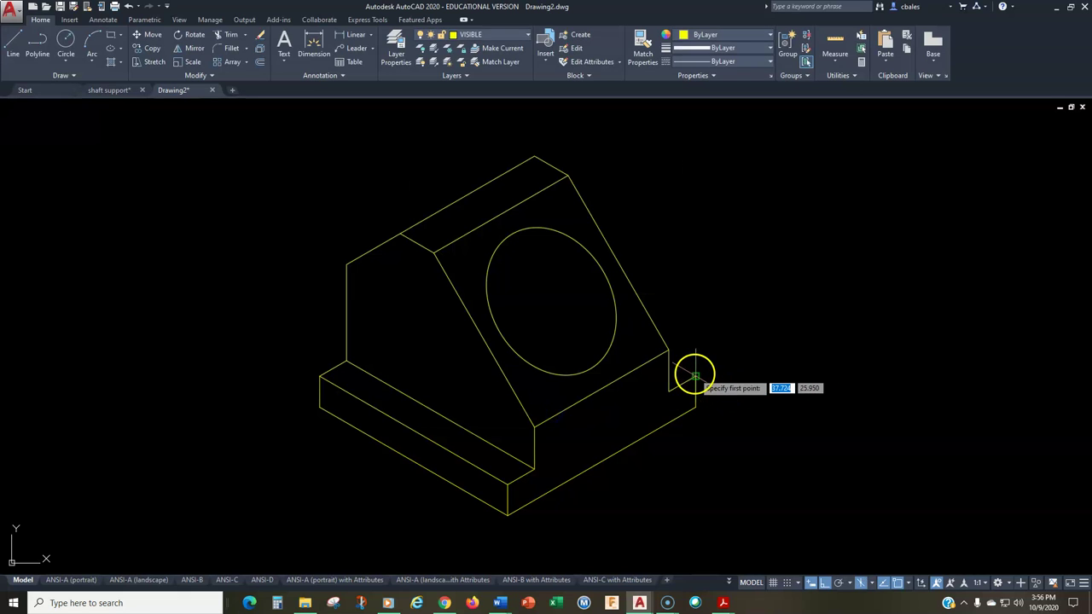
pyautogui.click(650, 346)
pyautogui.press('Return')
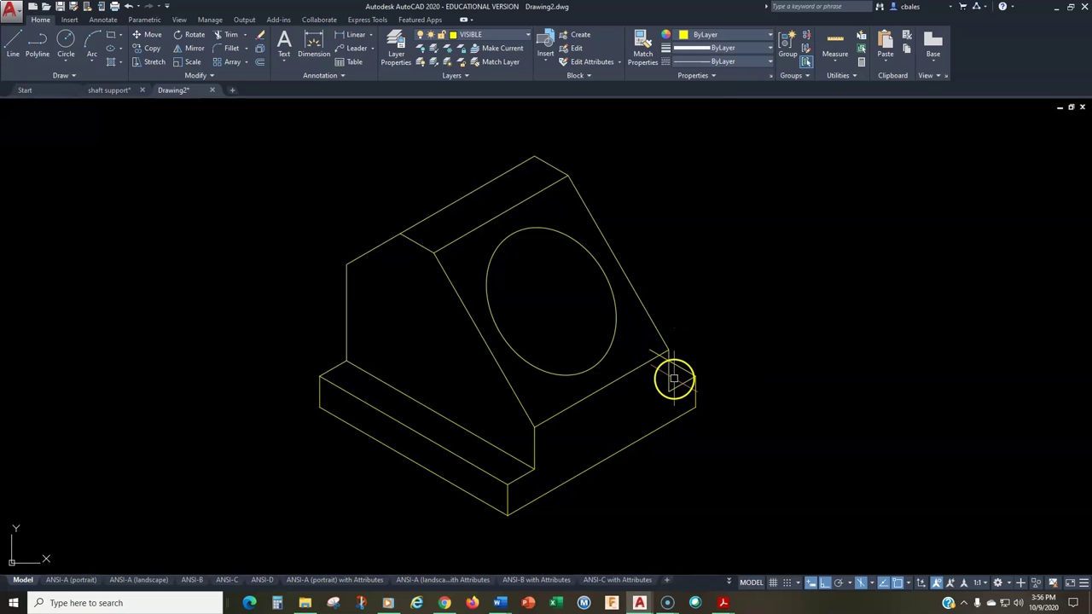
pyautogui.press('t')
pyautogui.press('r')
pyautogui.press('Return')
pyautogui.press('Return')
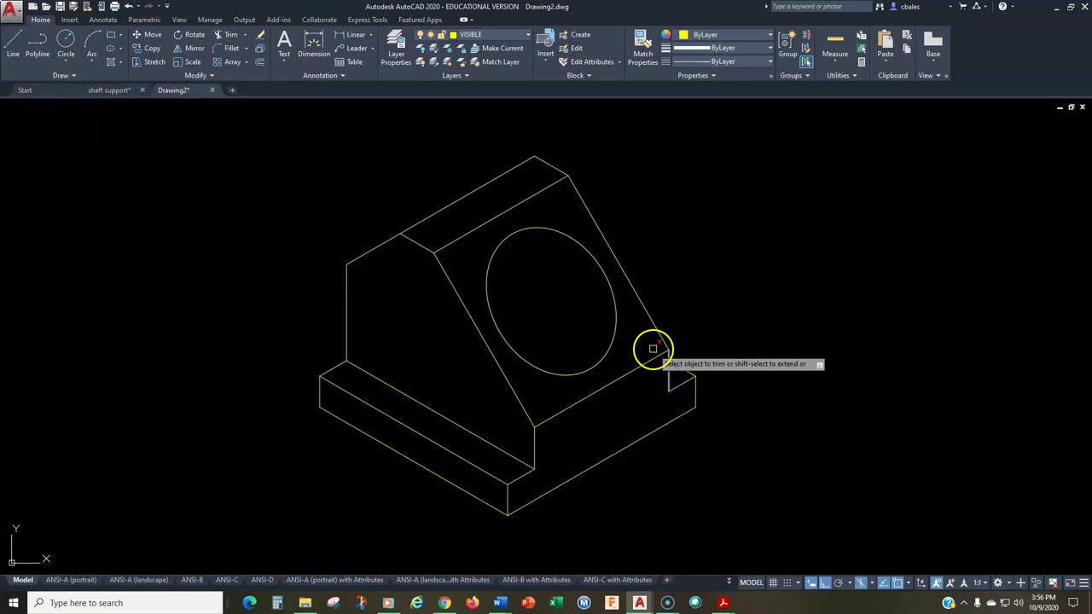
# - Switch the drafting snap type back to rectangular snap
pyautogui.click(870, 585)
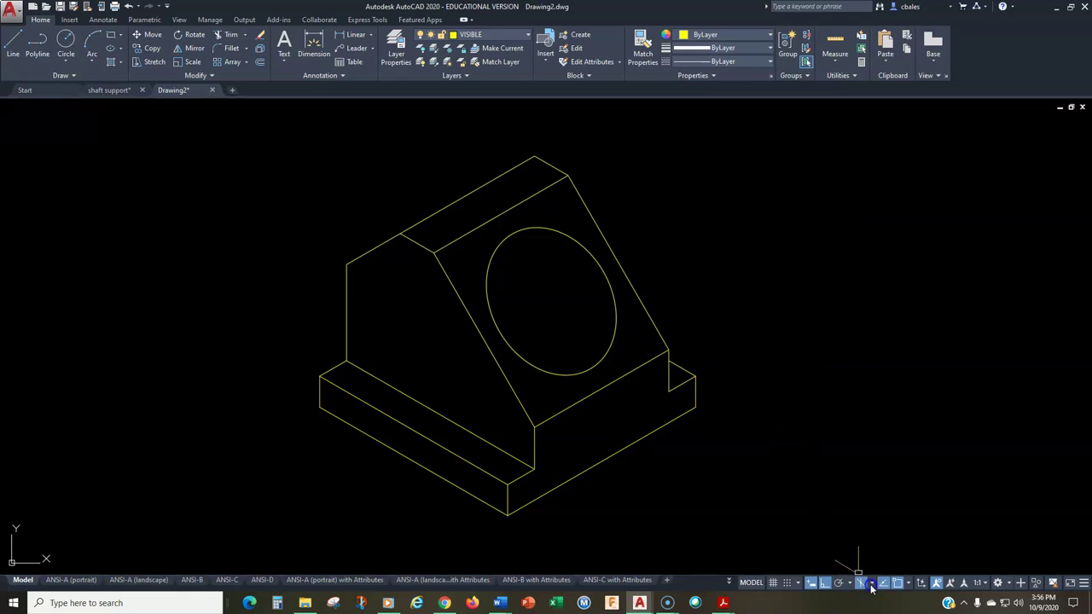
pyautogui.click(824, 584)
pyautogui.rightClick(815, 587)
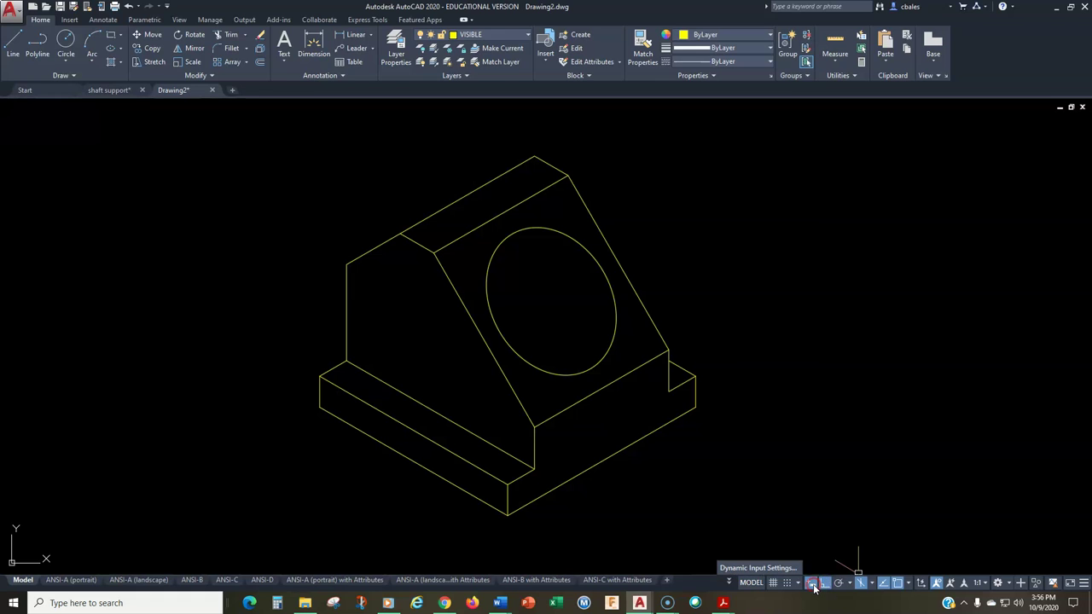
pyautogui.click(813, 589)
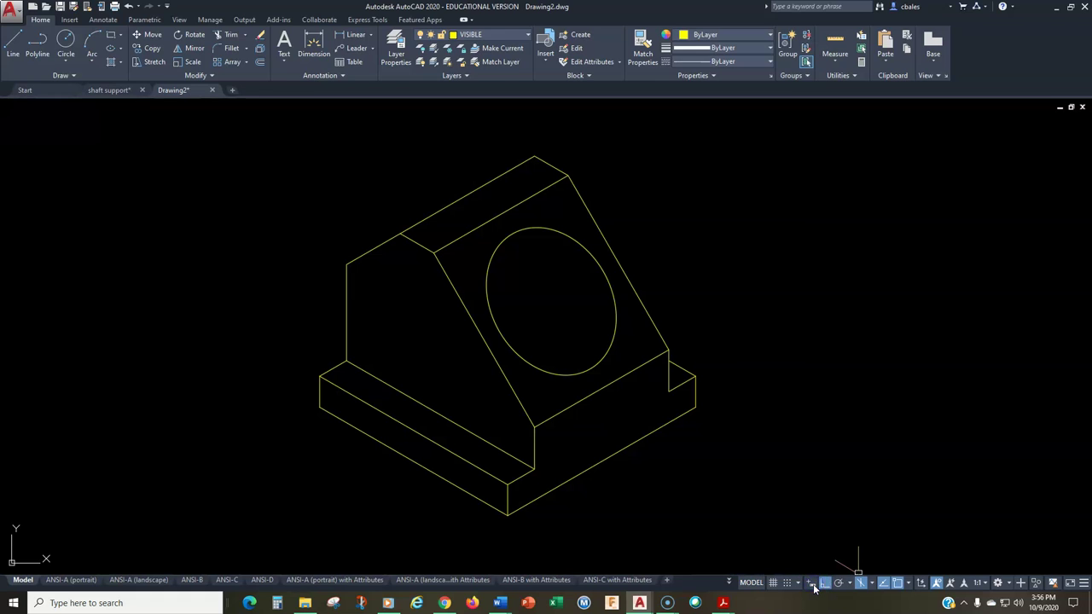
pyautogui.rightClick(850, 585)
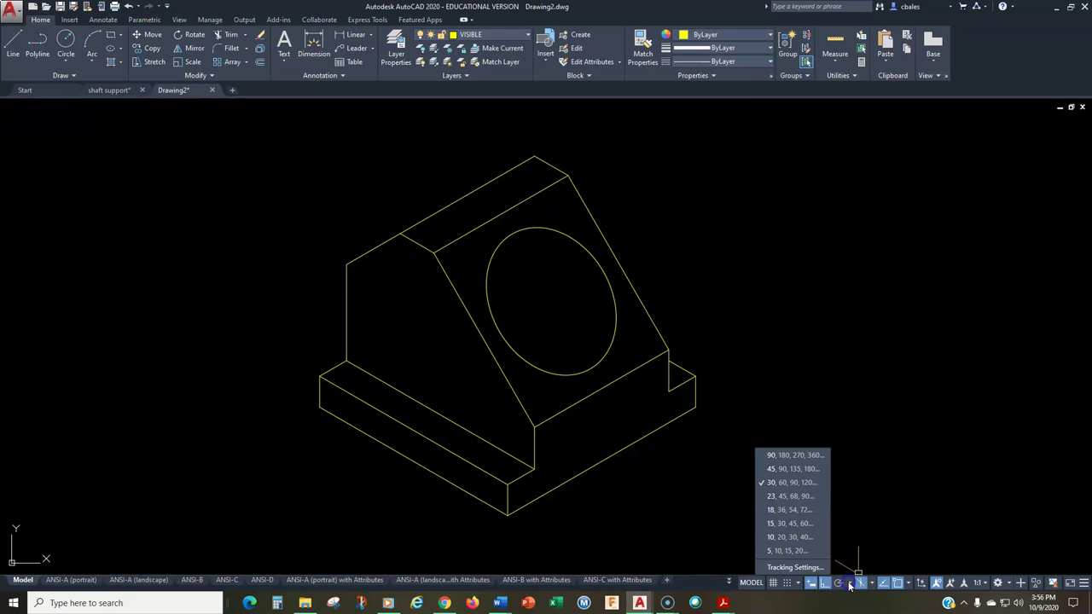
pyautogui.click(815, 569)
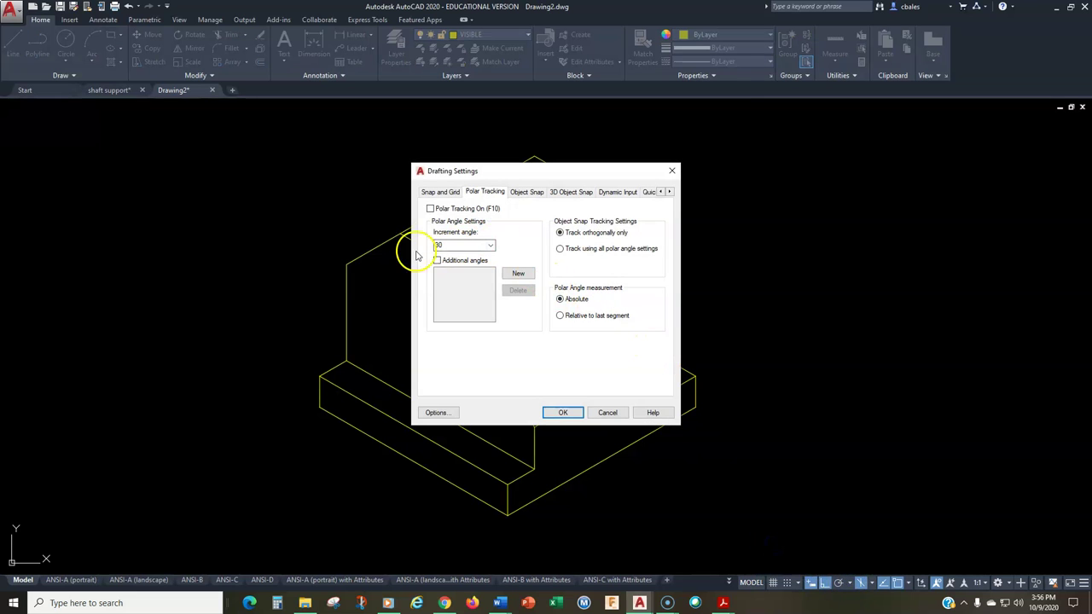
pyautogui.click(440, 192)
pyautogui.click(468, 352)
pyautogui.click(563, 413)
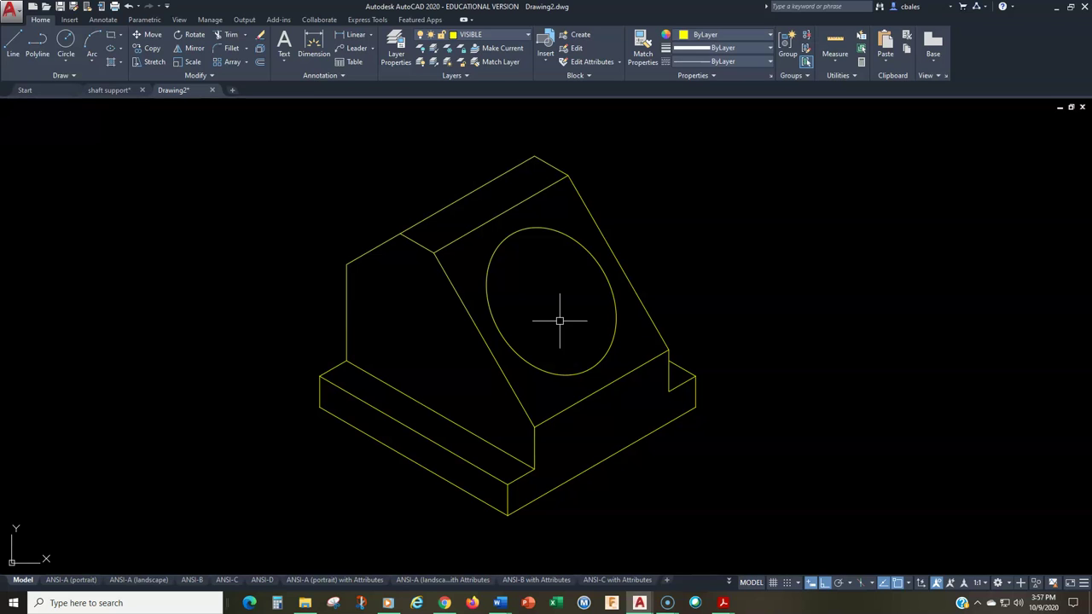
# - Examine the finished isometric view and compare it with the front view of the part
pyautogui.moveTo(323, 478)
pyautogui.mouseDown(button='middle')
pyautogui.moveTo(517, 312)
pyautogui.moveTo(748, 151)
pyautogui.moveTo(980, 199)
pyautogui.moveTo(977, 213)
pyautogui.moveTo(987, 213)
pyautogui.mouseUp(button='middle')
pyautogui.scroll(2, 733, 342)
pyautogui.moveTo(726, 349); pyautogui.dragTo(885, 229, button='middle')
pyautogui.scroll(-2, 848, 346)
pyautogui.moveTo(848, 343)
pyautogui.mouseDown(button='middle')
pyautogui.moveTo(699, 366)
pyautogui.moveTo(538, 439)
pyautogui.moveTo(499, 448)
pyautogui.moveTo(487, 434)
pyautogui.mouseUp(button='middle')
pyautogui.scroll(-2, 500, 448)
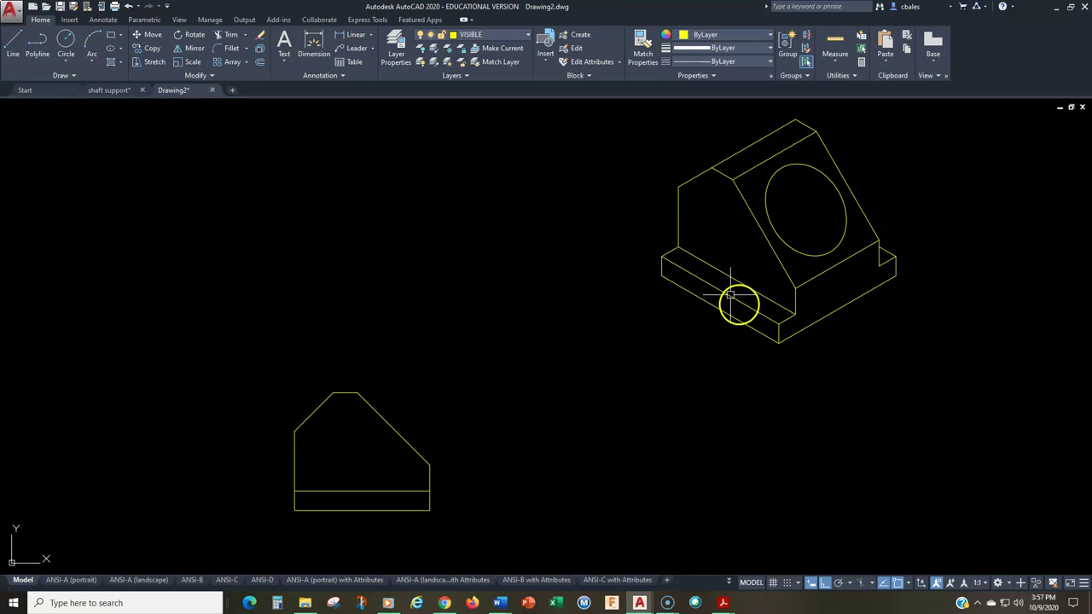
pyautogui.moveTo(444, 431)
pyautogui.mouseDown(button='middle')
pyautogui.moveTo(639, 312)
pyautogui.moveTo(719, 344)
pyautogui.moveTo(750, 341)
pyautogui.mouseUp(button='middle')
pyautogui.scroll(4, 639, 313)
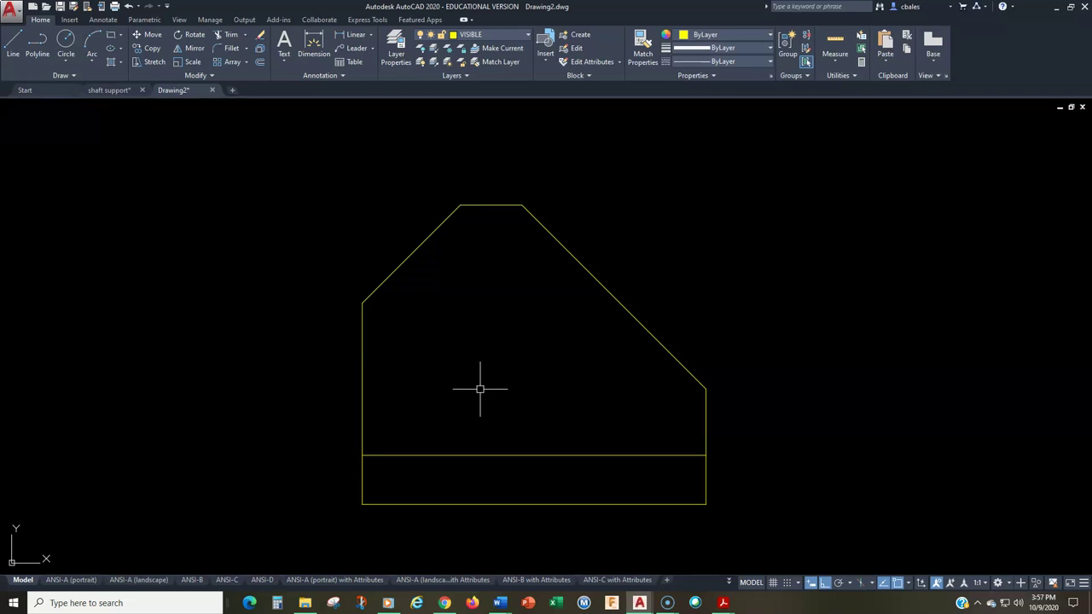
# - Move the whole top view about 9.5 units straight down so it sits just above the front view
pyautogui.scroll(-2, 476, 390)
pyautogui.moveTo(475, 390); pyautogui.dragTo(441, 497, button='middle')
pyautogui.scroll(-2, 458, 464)
pyautogui.scroll(-1, 450, 457)
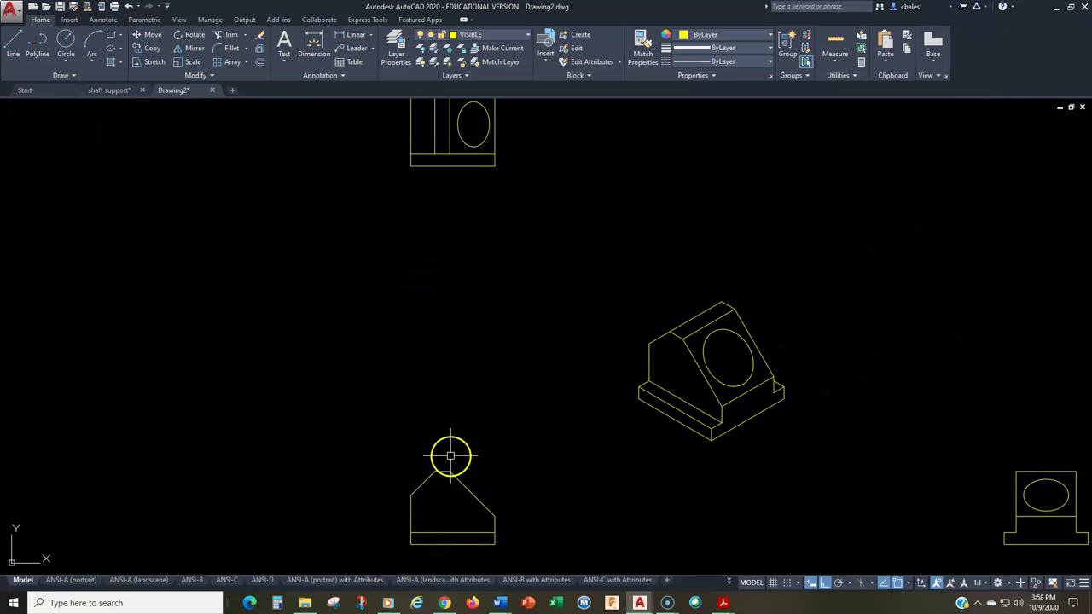
pyautogui.moveTo(526, 134); pyautogui.dragTo(521, 172, button='middle')
pyautogui.click(527, 127)
pyautogui.click(316, 256)
pyautogui.write('m')
pyautogui.press('Return')
pyautogui.click(324, 227)
pyautogui.moveTo(310, 468); pyautogui.dragTo(353, 250, button='middle')
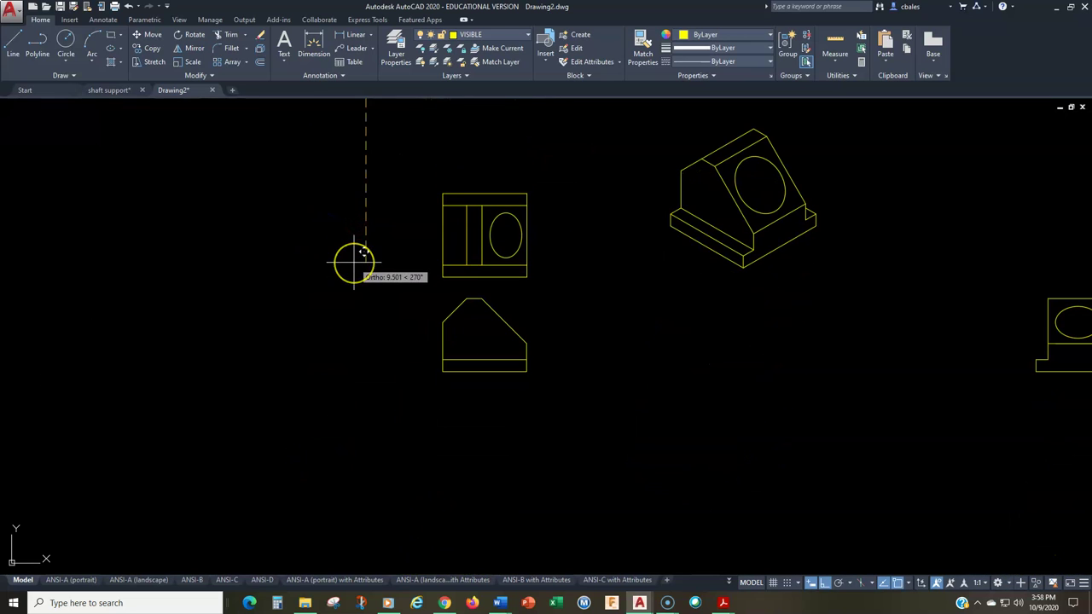
pyautogui.click(354, 262)
pyautogui.press('Return')
pyautogui.scroll(4, 419, 336)
pyautogui.moveTo(270, 417); pyautogui.dragTo(287, 427, button='middle')
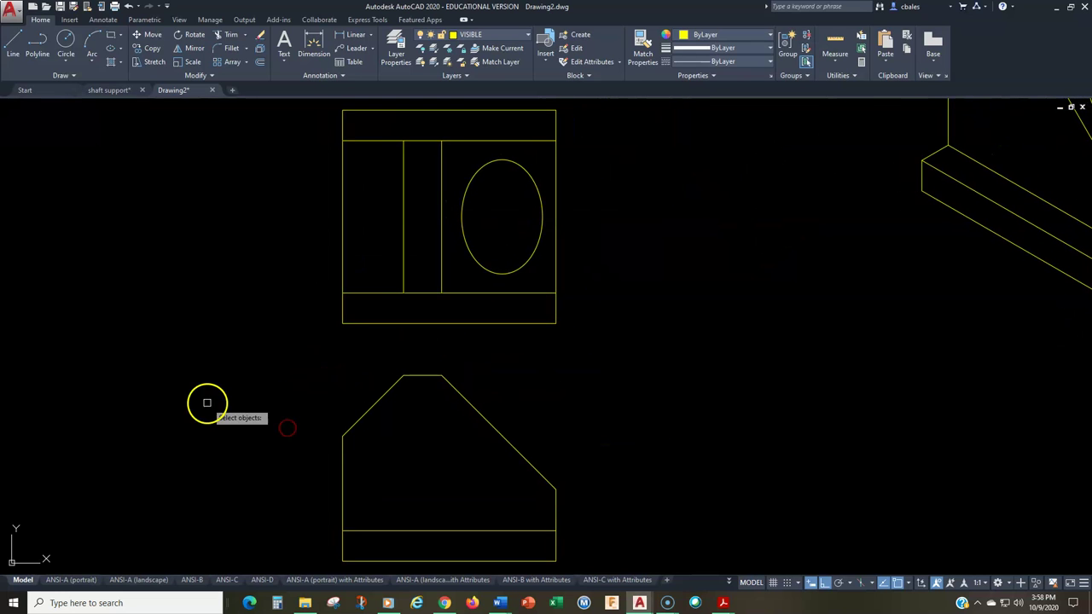
pyautogui.press('Escape')
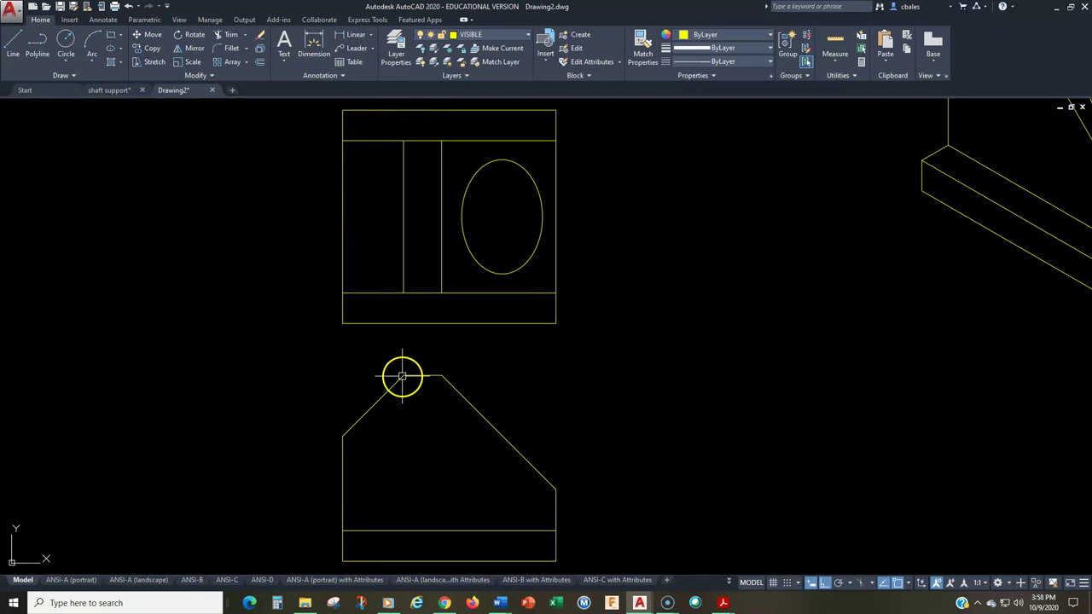
# - Highlight the front view's two slanted edges, and match the right slanted edge with the ellipse in the top view
pyautogui.click(367, 413)
pyautogui.click(491, 426)
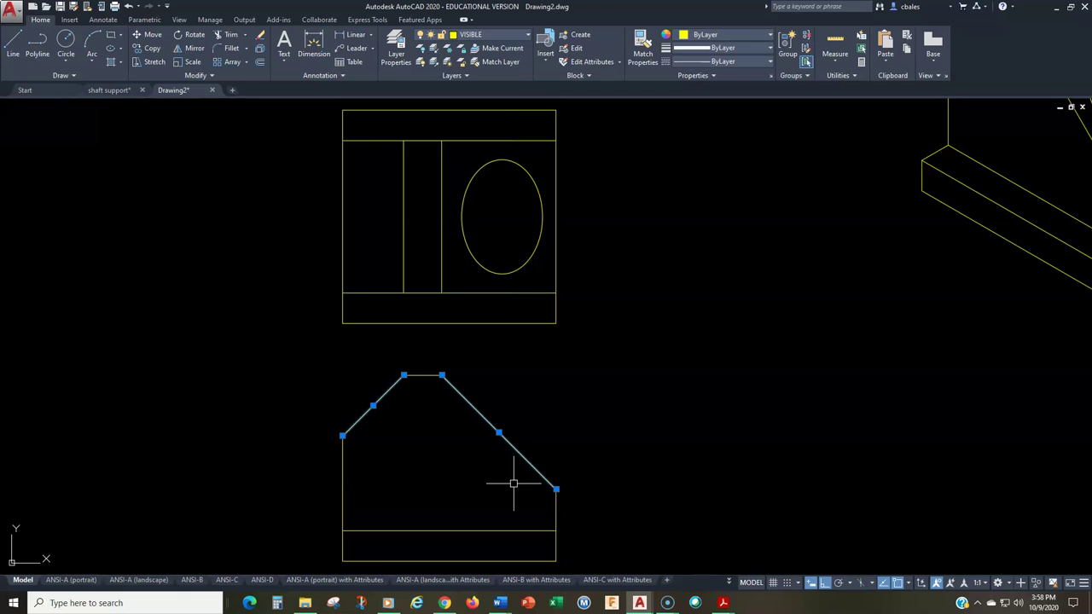
pyautogui.press('Escape')
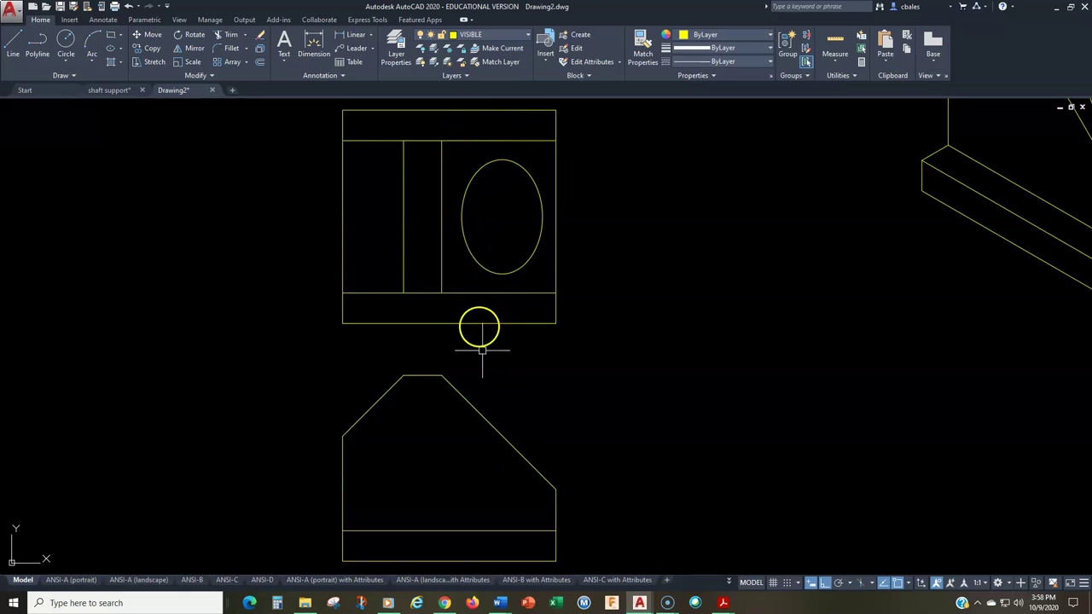
pyautogui.click(477, 416)
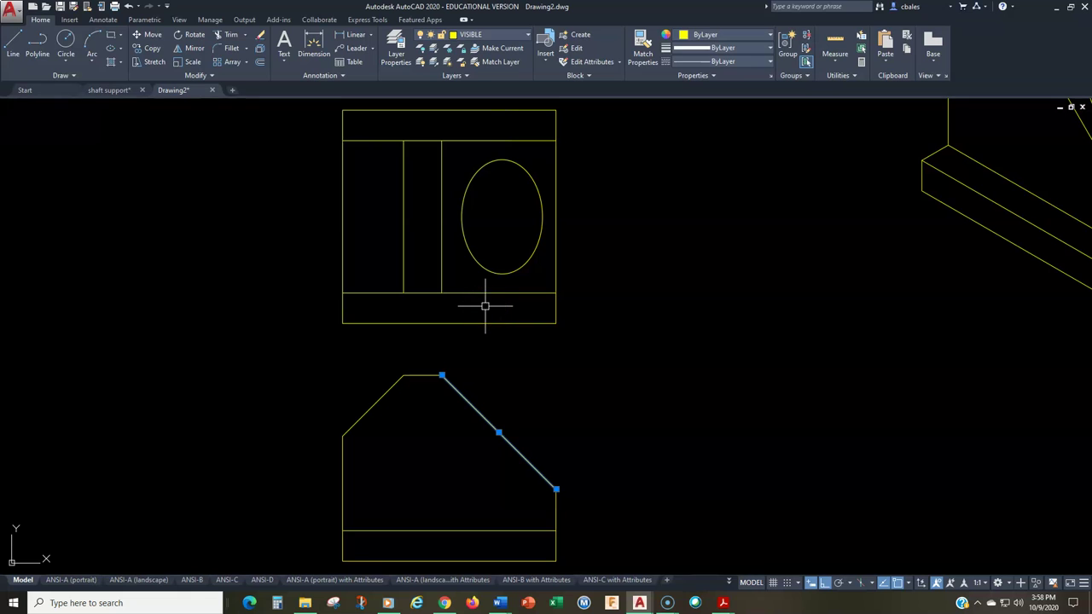
pyautogui.click(470, 254)
pyautogui.moveTo(601, 400)
pyautogui.mouseDown(button='middle')
pyautogui.moveTo(477, 414)
pyautogui.moveTo(255, 543)
pyautogui.moveTo(445, 404)
pyautogui.moveTo(698, 385)
pyautogui.mouseUp(button='middle')
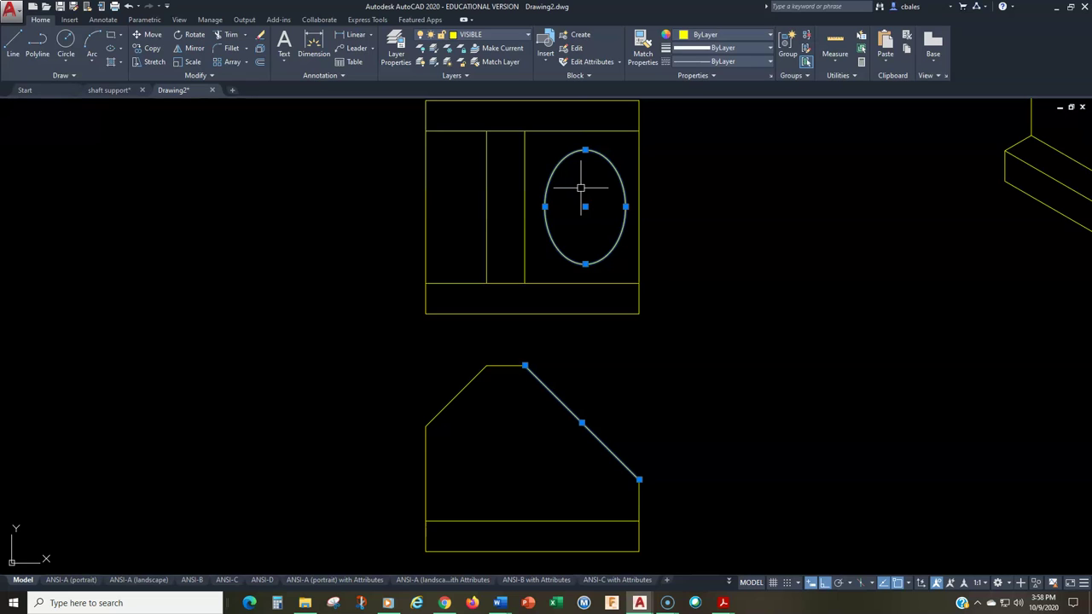
pyautogui.press('Escape')
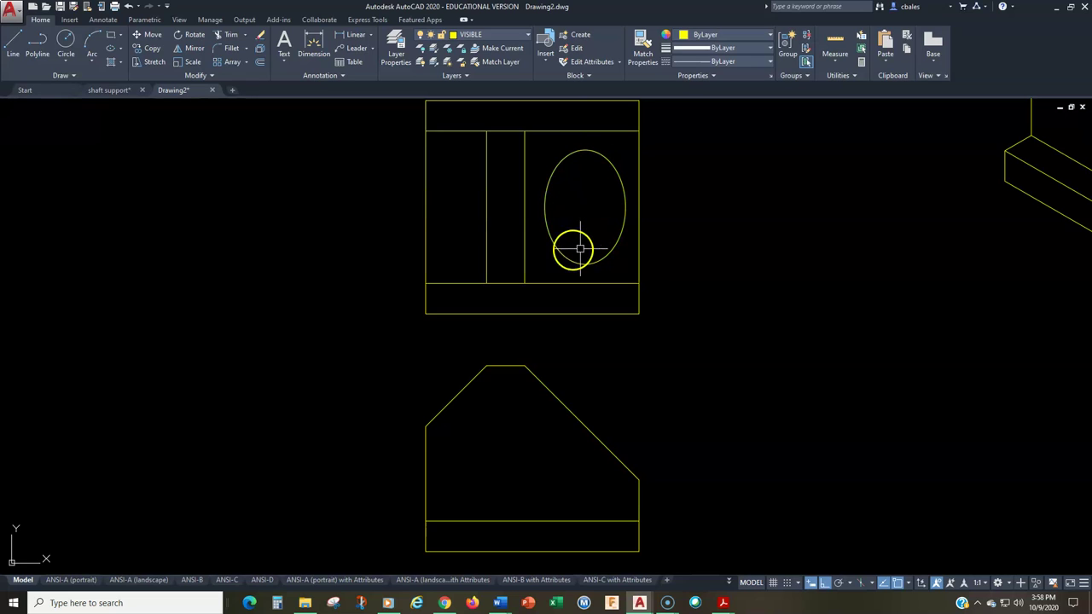
# - Highlight the front view's left slanted edge and the top view's ellipse to examine how the inclined surfaces appear
pyautogui.click(459, 394)
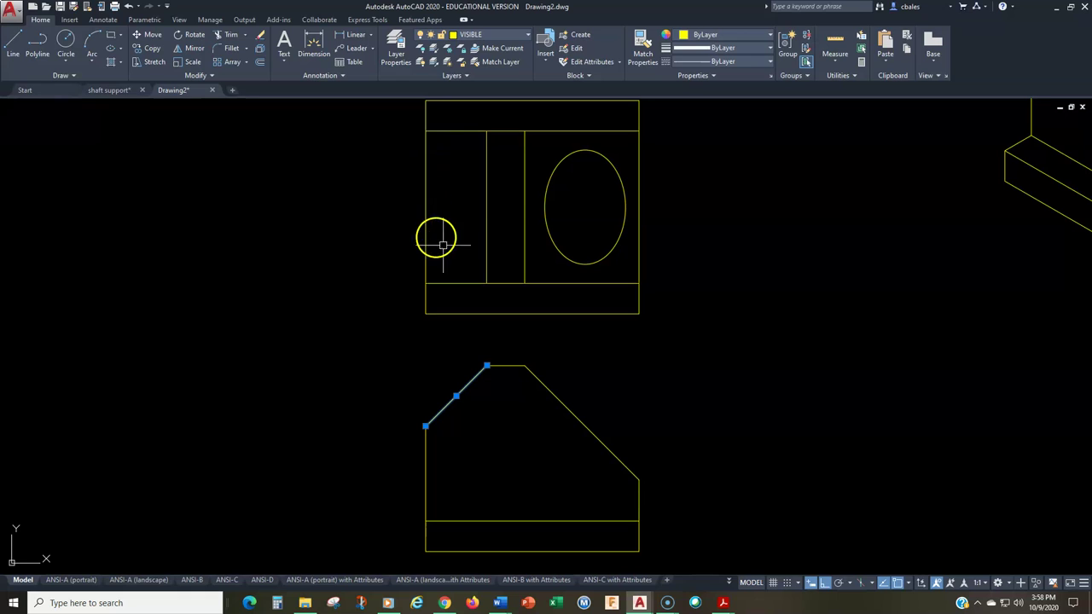
pyautogui.moveTo(446, 249)
pyautogui.mouseDown()
pyautogui.moveTo(473, 266)
pyautogui.moveTo(485, 339)
pyautogui.mouseUp()
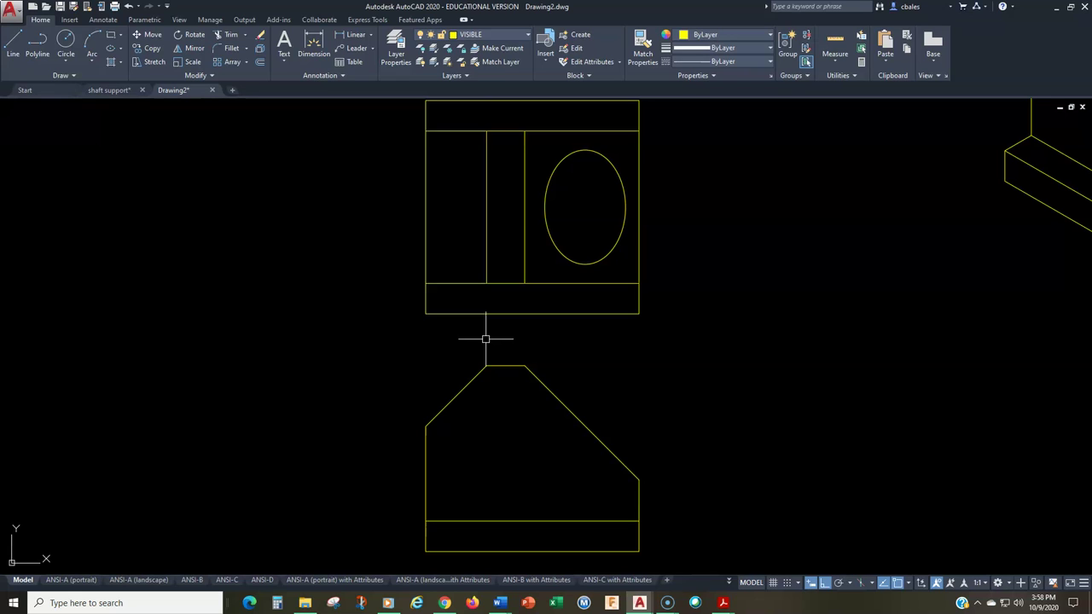
pyautogui.click(550, 227)
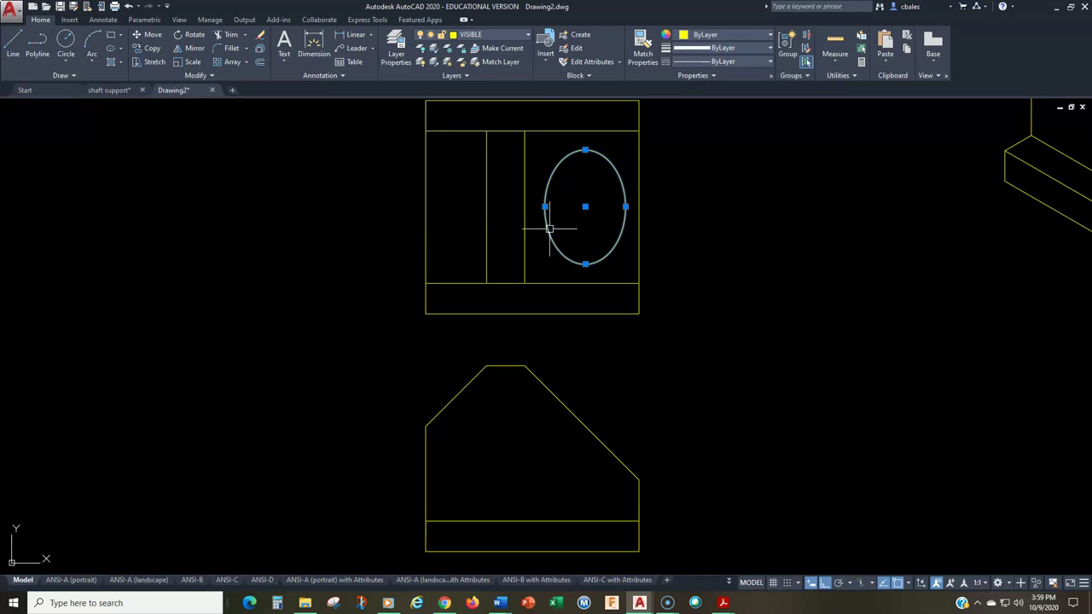
pyautogui.click(577, 253)
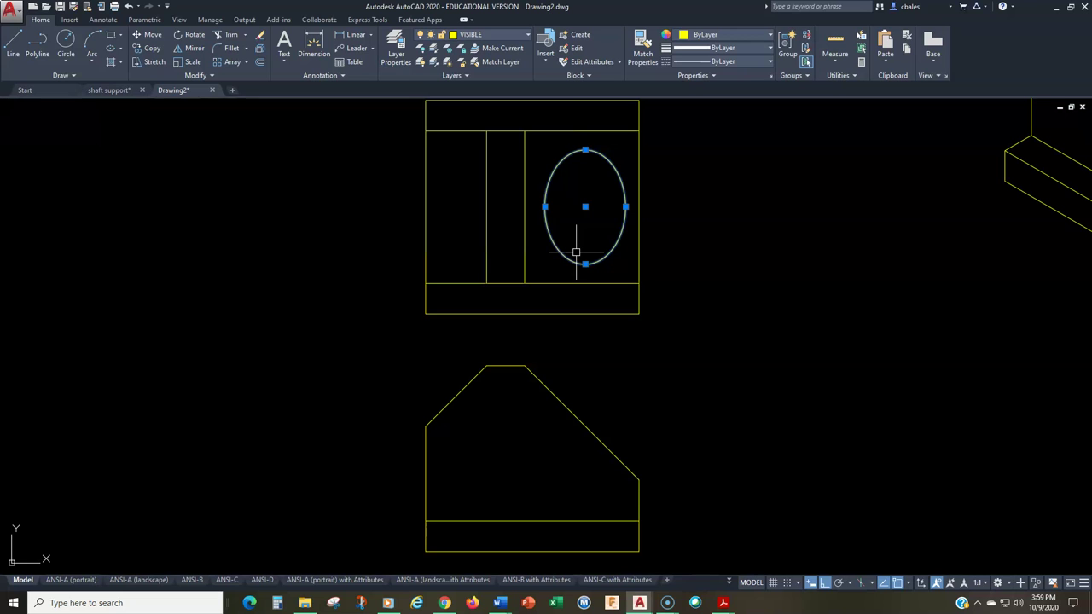
pyautogui.click(604, 239)
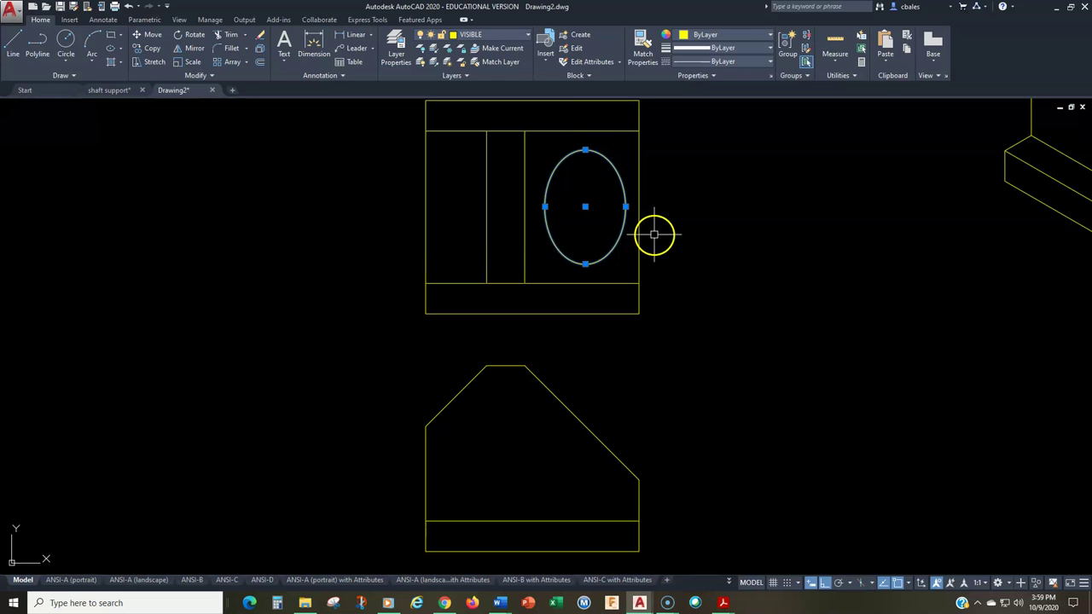
pyautogui.press('Escape')
# - Move the whole right side view horizontally to the left so it sits close beside the front view
pyautogui.moveTo(748, 398)
pyautogui.mouseDown(button='middle')
pyautogui.moveTo(289, 318)
pyautogui.moveTo(295, 364)
pyautogui.moveTo(174, 407)
pyautogui.mouseUp(button='middle')
pyautogui.scroll(-3, 289, 319)
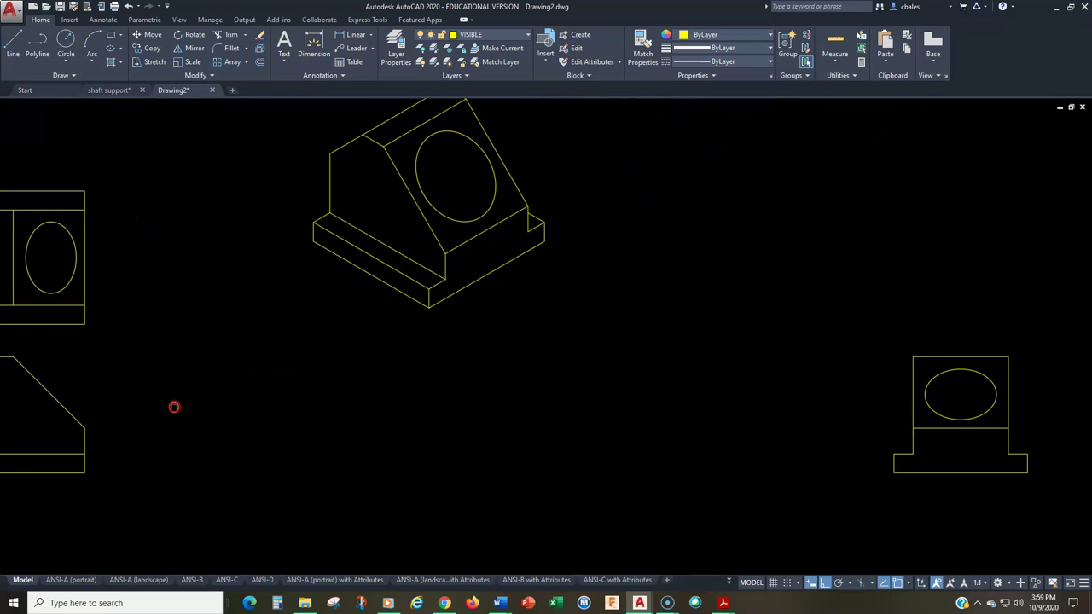
pyautogui.click(872, 319)
pyautogui.click(1060, 527)
pyautogui.write('m')
pyautogui.press('Return')
pyautogui.click(942, 520)
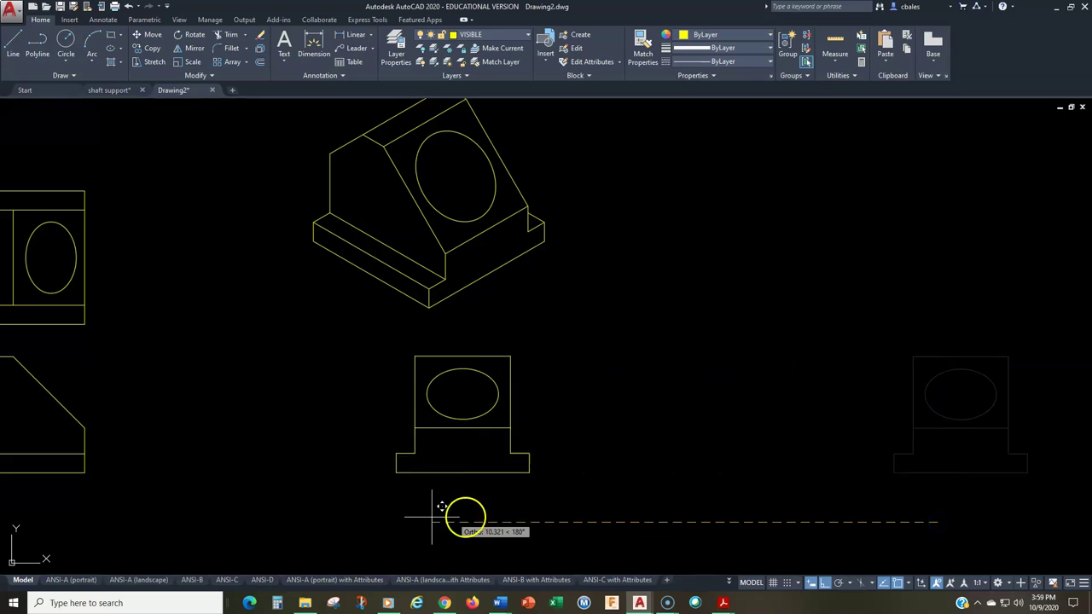
pyautogui.click(153, 507)
pyautogui.moveTo(153, 507); pyautogui.dragTo(566, 492, button='middle')
pyautogui.scroll(2, 531, 473)
pyautogui.scroll(3, 492, 486)
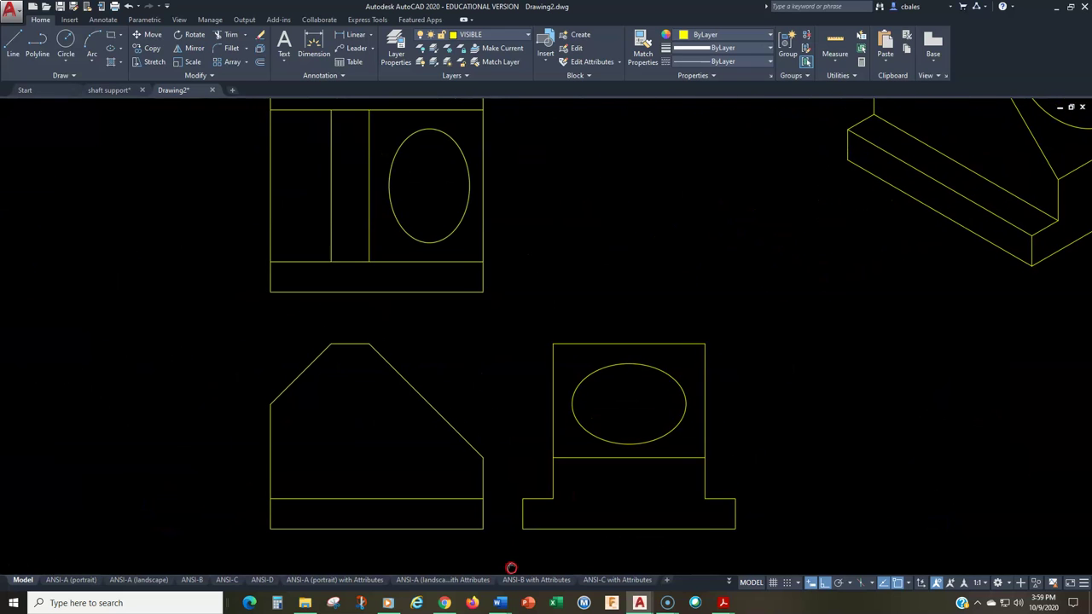
pyautogui.moveTo(480, 434)
pyautogui.mouseDown(button='middle')
pyautogui.moveTo(473, 455)
pyautogui.moveTo(467, 446)
pyautogui.mouseUp(button='middle')
pyautogui.scroll(-2, 473, 454)
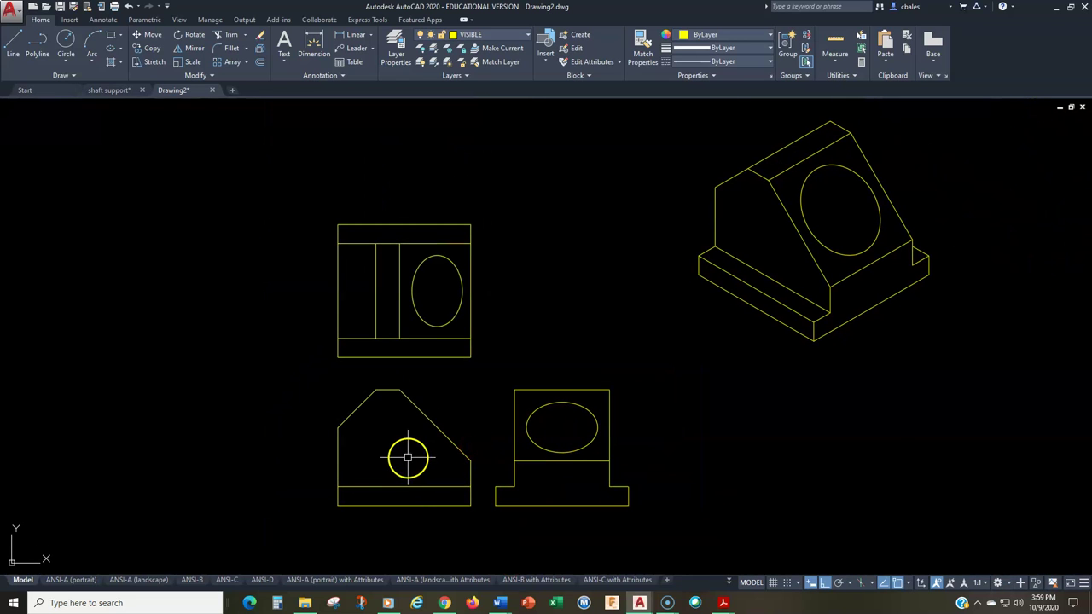
# - Highlight the ellipses in the side and top views, and the front view's right slanted edge, to compare the inclined surface
pyautogui.click(557, 401)
pyautogui.click(458, 312)
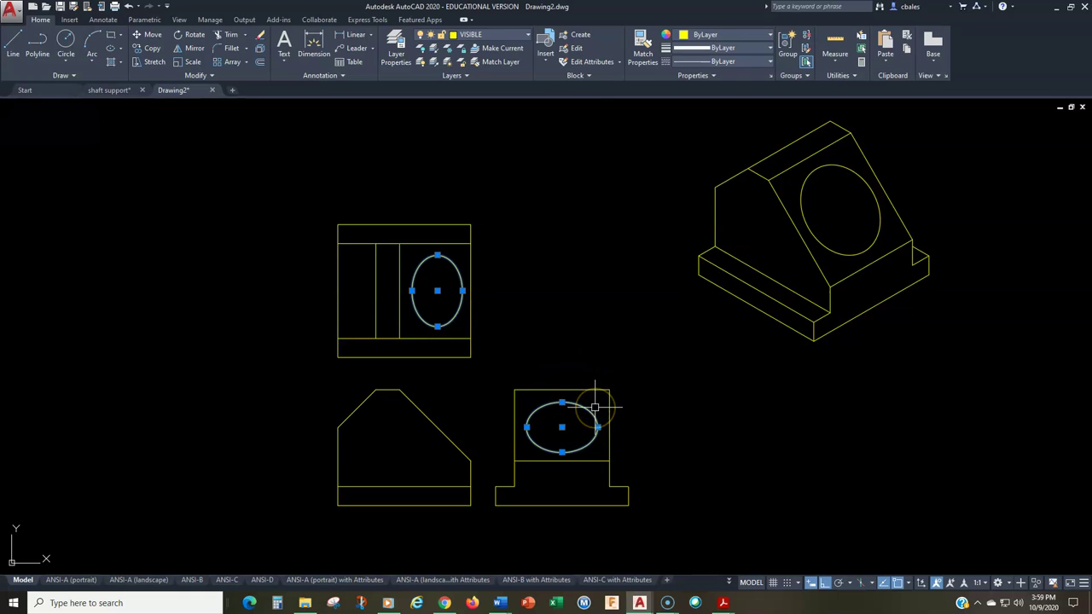
pyautogui.press('Escape')
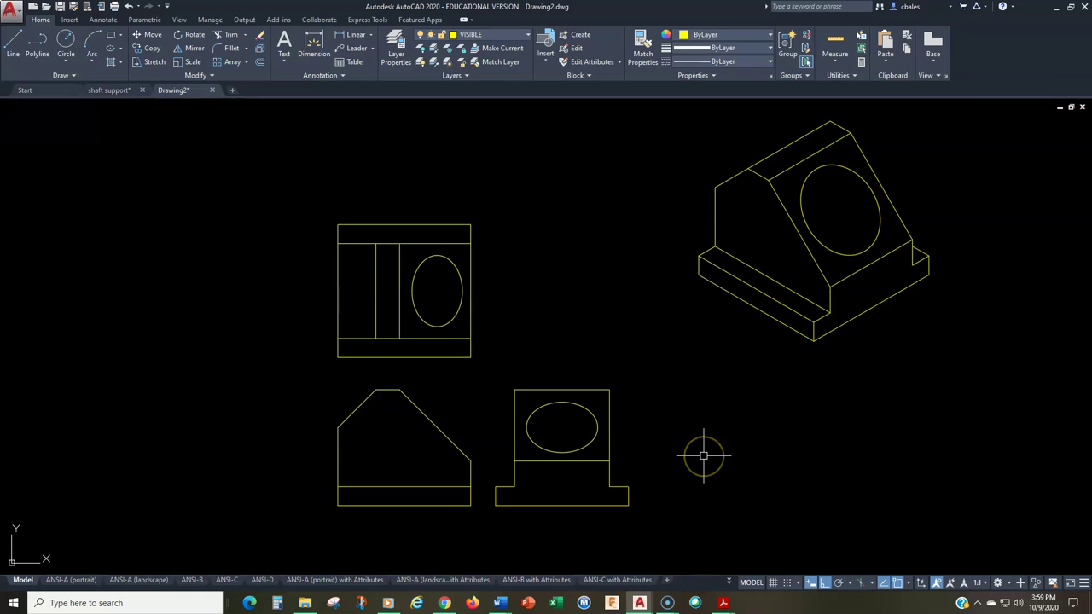
pyautogui.click(424, 414)
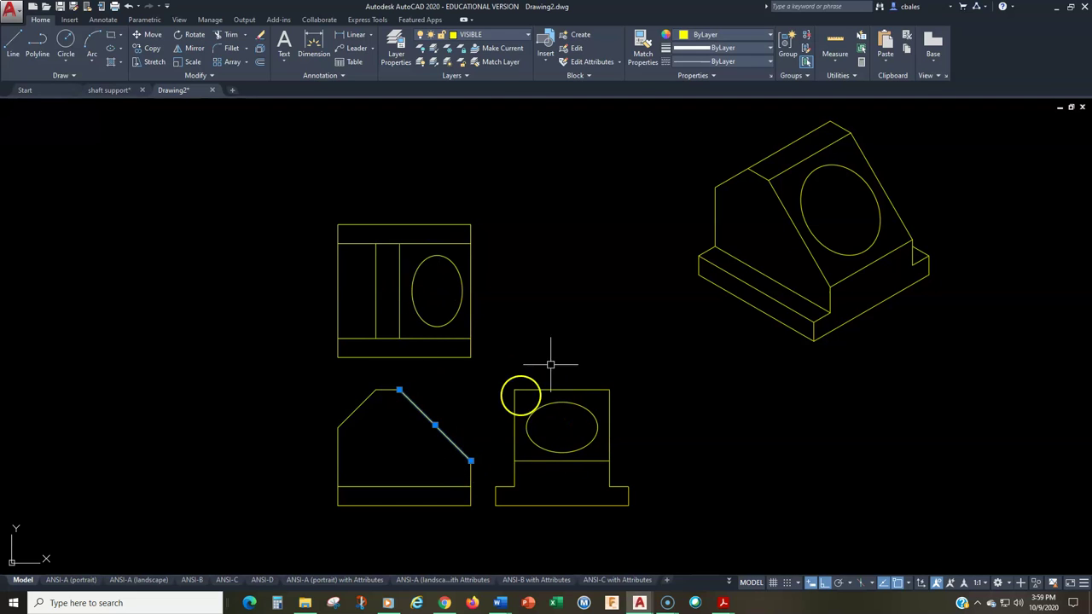
pyautogui.press('Escape')
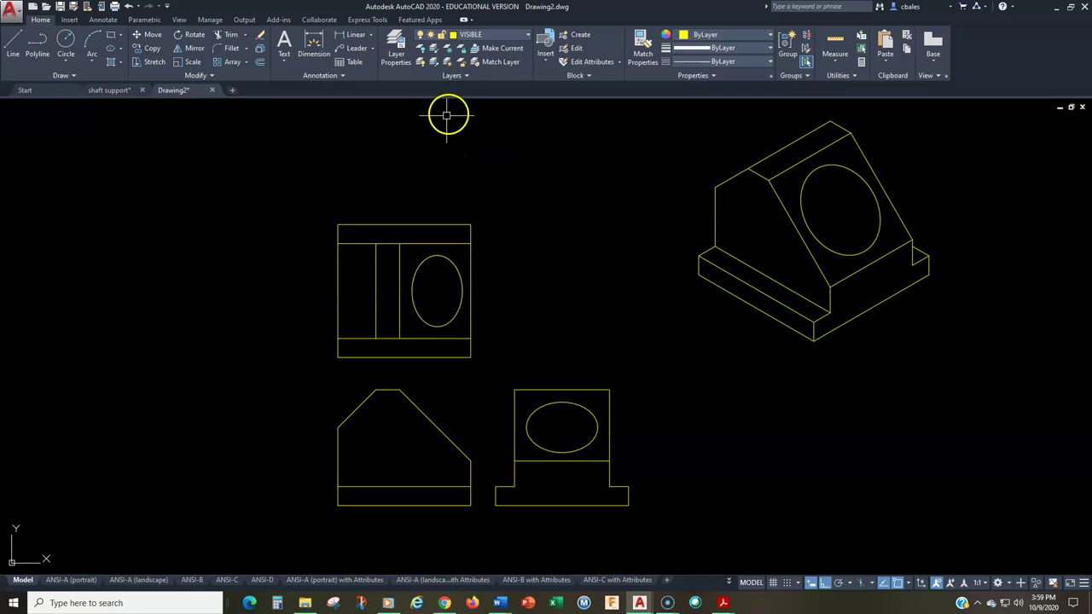
# - Thaw the auxvisible layer to show the outline of the auxiliary view
pyautogui.click(474, 34)
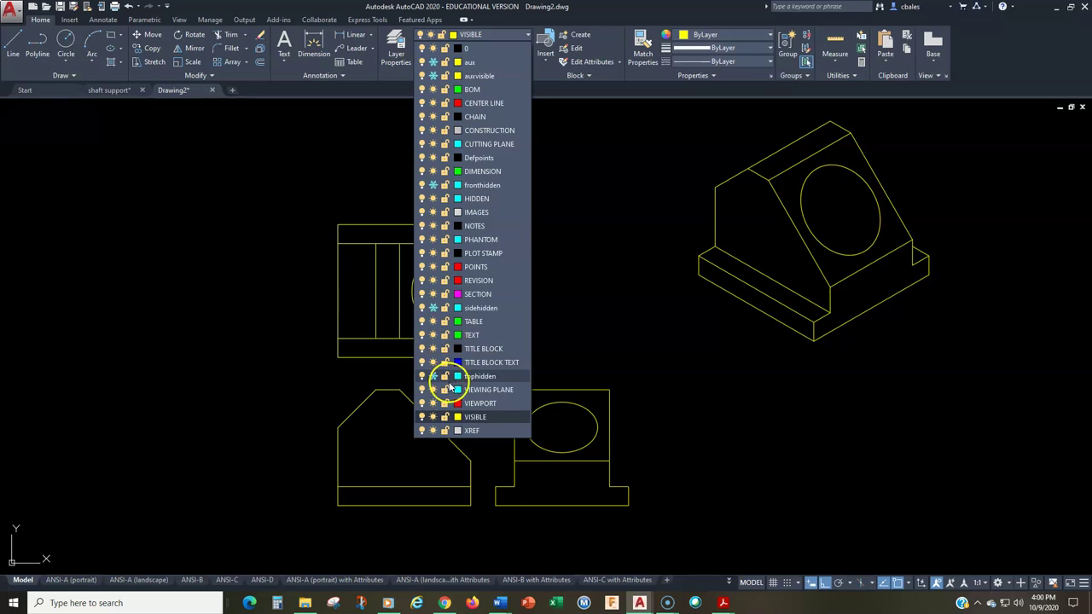
pyautogui.click(433, 76)
pyautogui.click(293, 158)
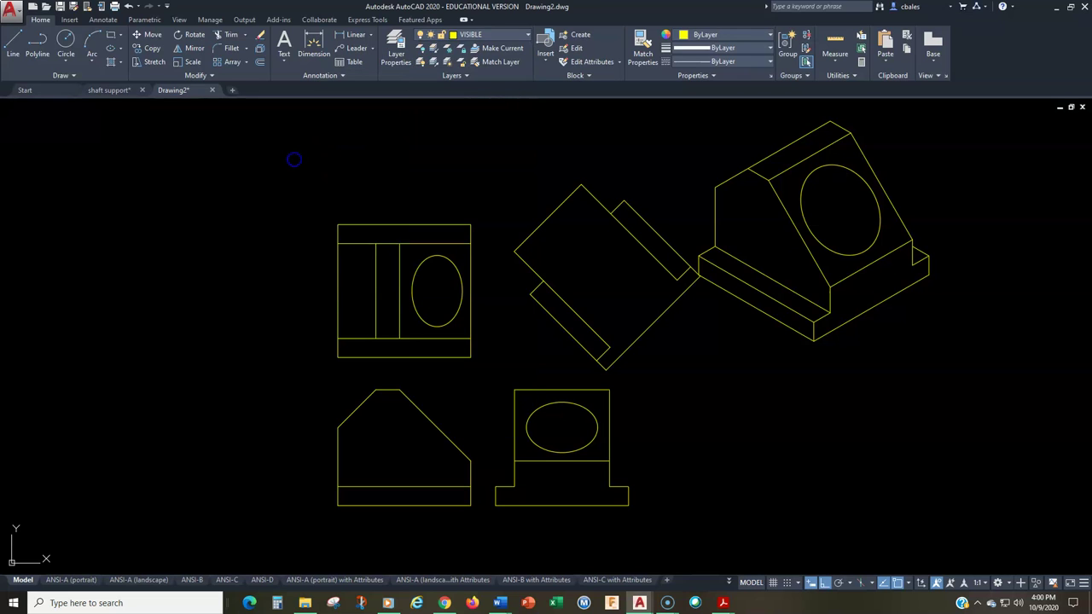
# - Move the whole isometric drawing a short distance horizontally to the right, clear of the auxiliary view
pyautogui.moveTo(736, 360); pyautogui.dragTo(611, 378, button='middle')
pyautogui.write('m')
pyautogui.press('Return')
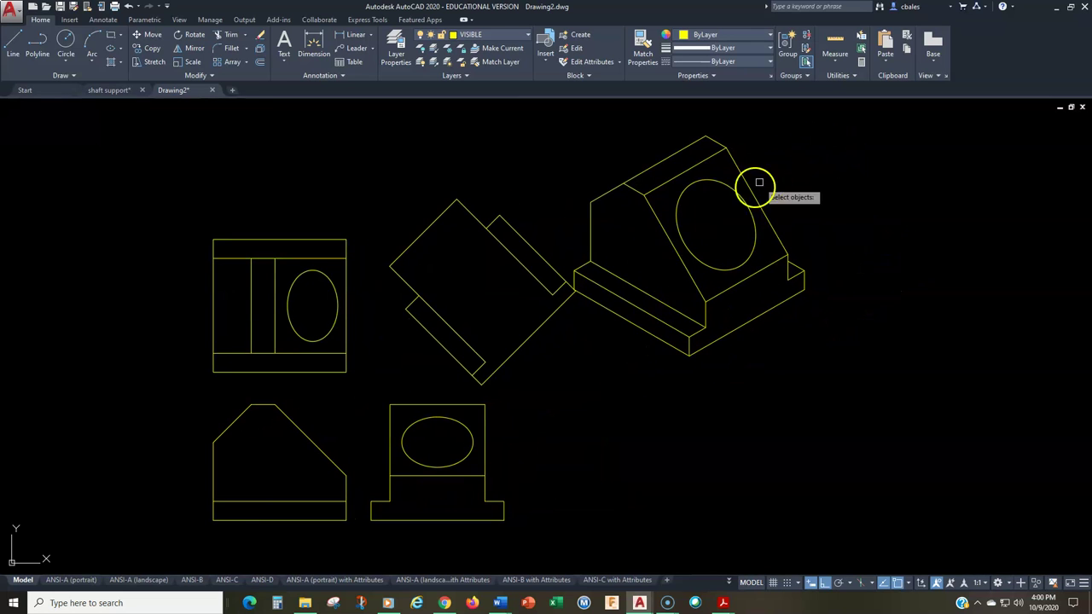
pyautogui.click(808, 125)
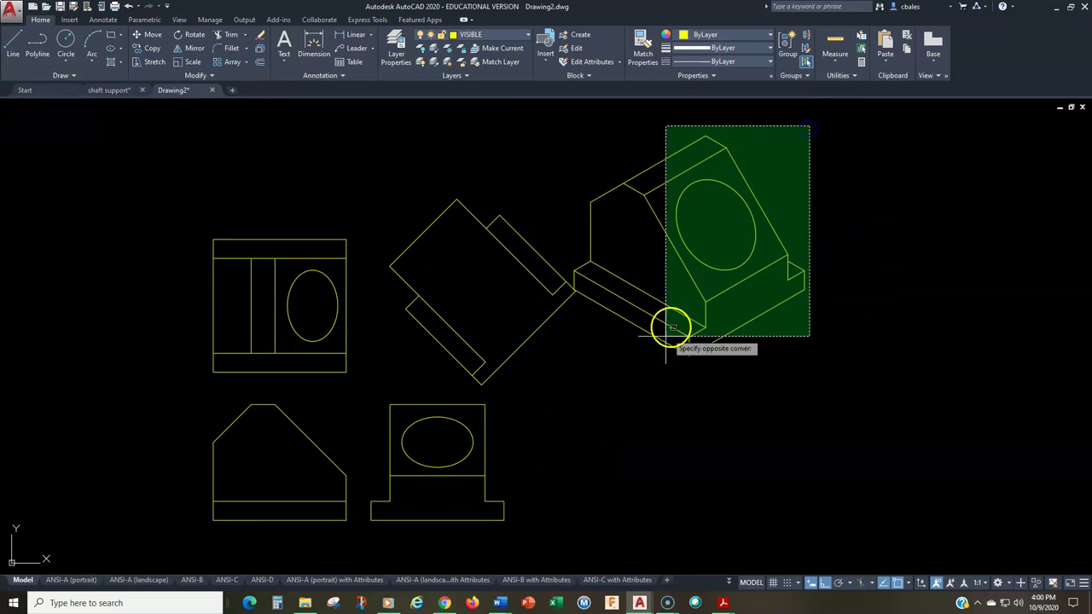
pyautogui.click(577, 377)
pyautogui.press('Return')
pyautogui.click(558, 220)
pyautogui.click(598, 220)
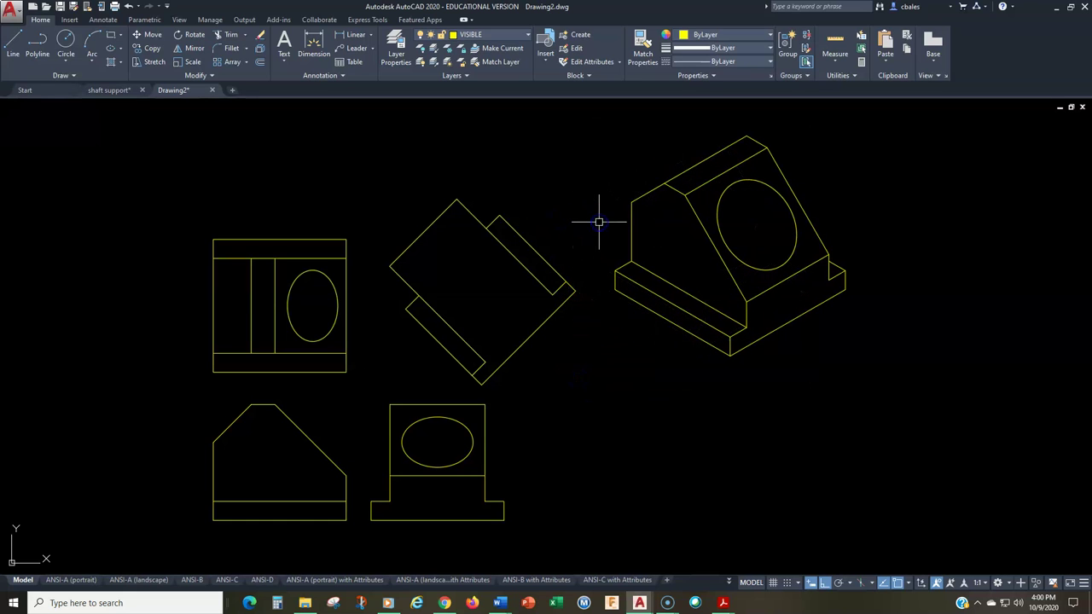
pyautogui.moveTo(524, 354); pyautogui.dragTo(590, 332, button='middle')
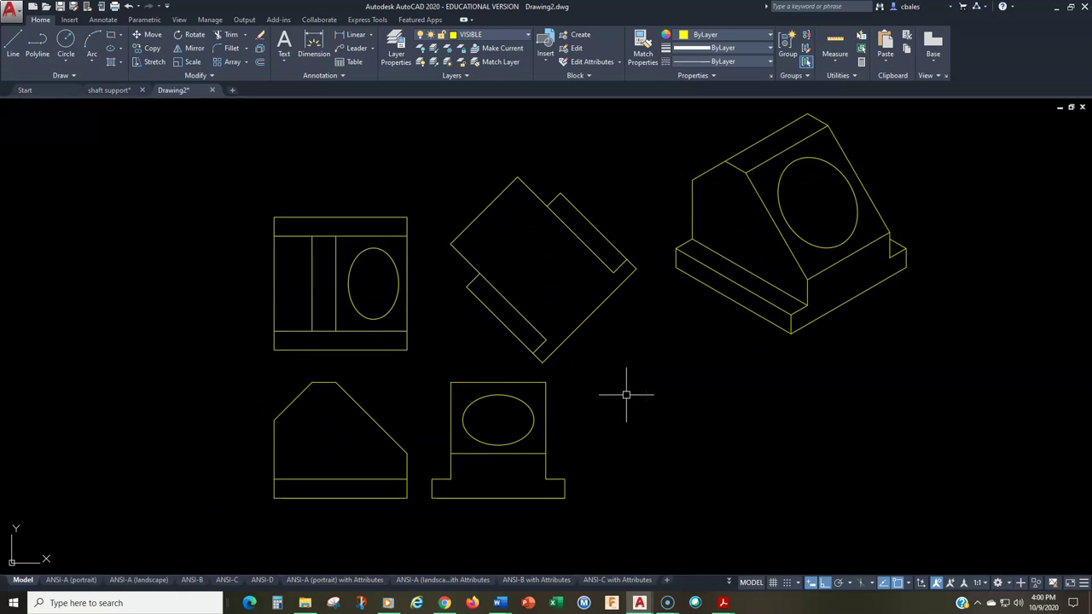
# - Thaw the aux layer to show the inclined surface with its circle, keeping the auxvisible layer thawed
pyautogui.click(500, 34)
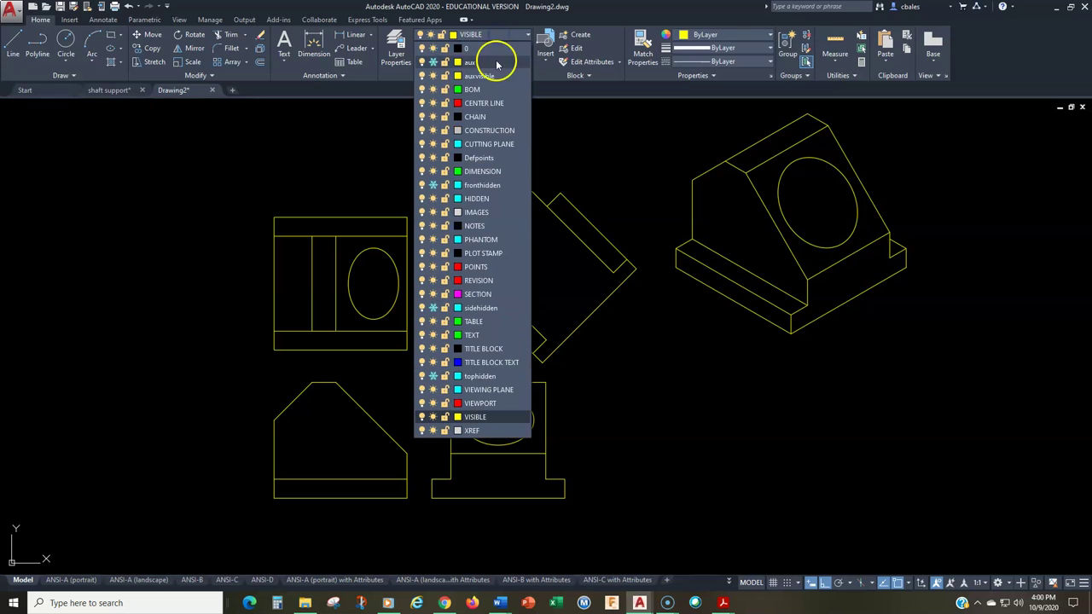
pyautogui.click(435, 77)
pyautogui.click(435, 78)
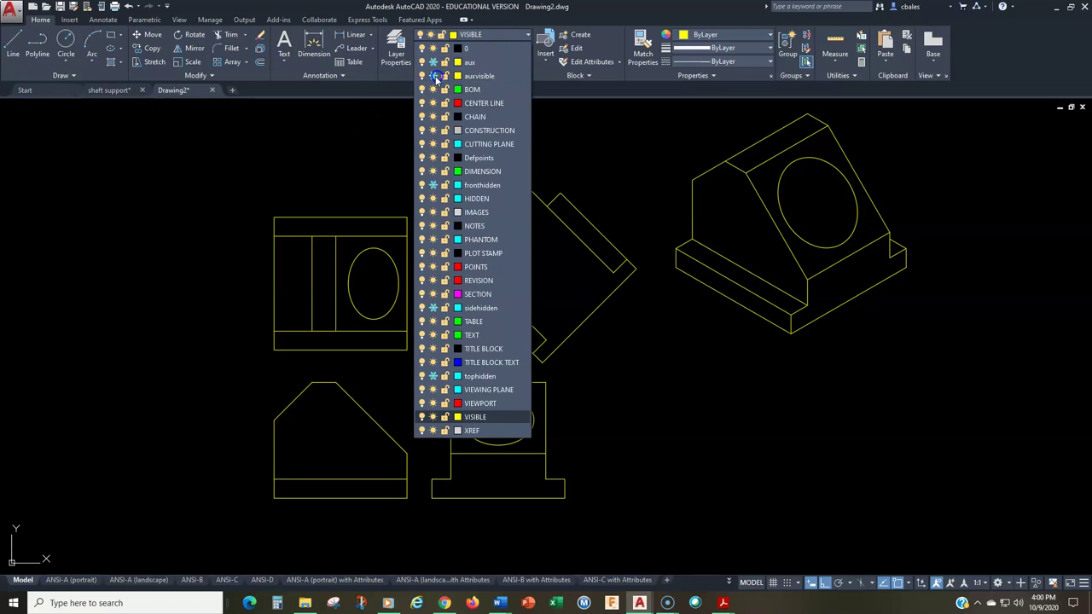
pyautogui.click(433, 62)
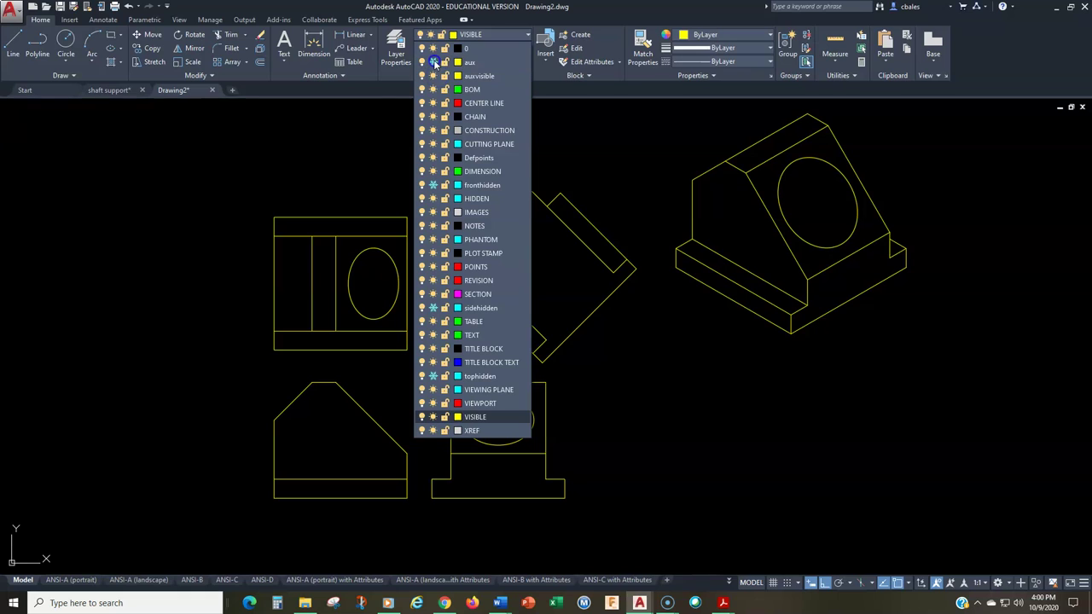
pyautogui.click(360, 143)
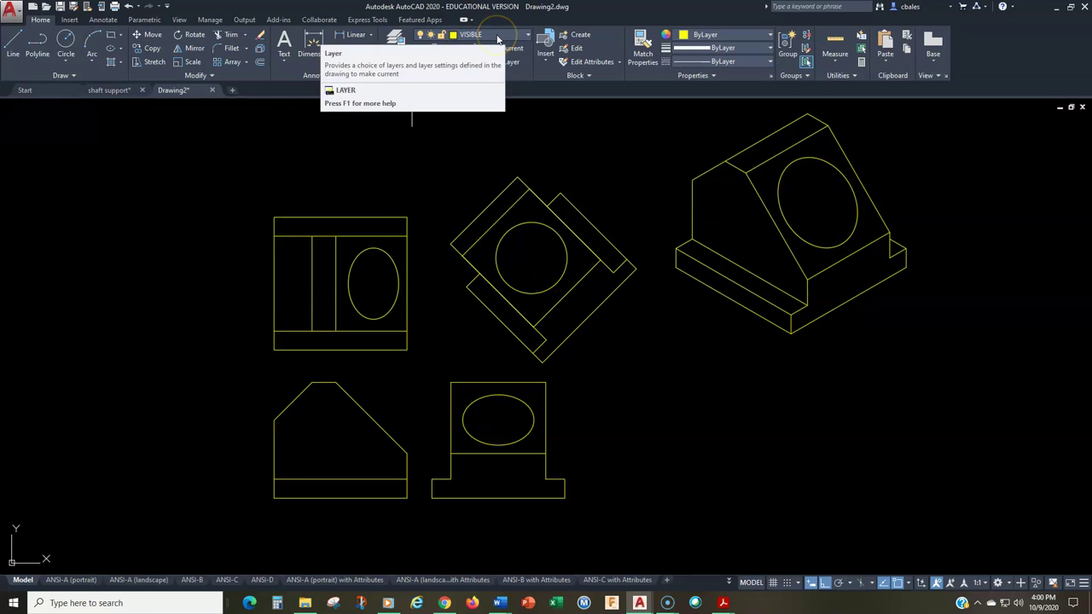
# - Freeze the auxvisible layer to isolate the inclined surface, and highlight the front view's right slanted edge for comparison
pyautogui.click(493, 200)
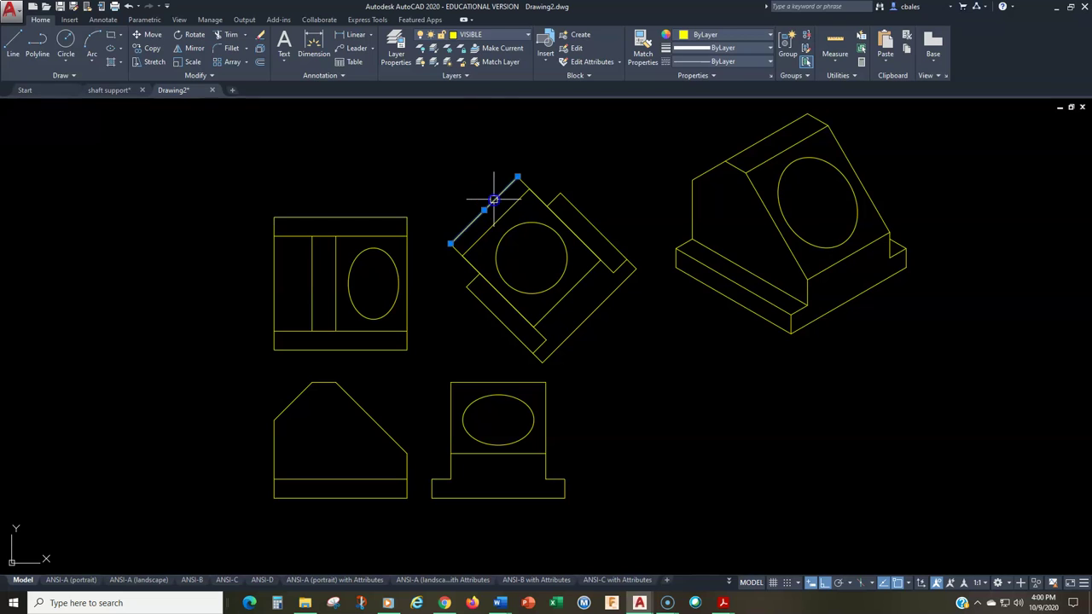
pyautogui.click(483, 35)
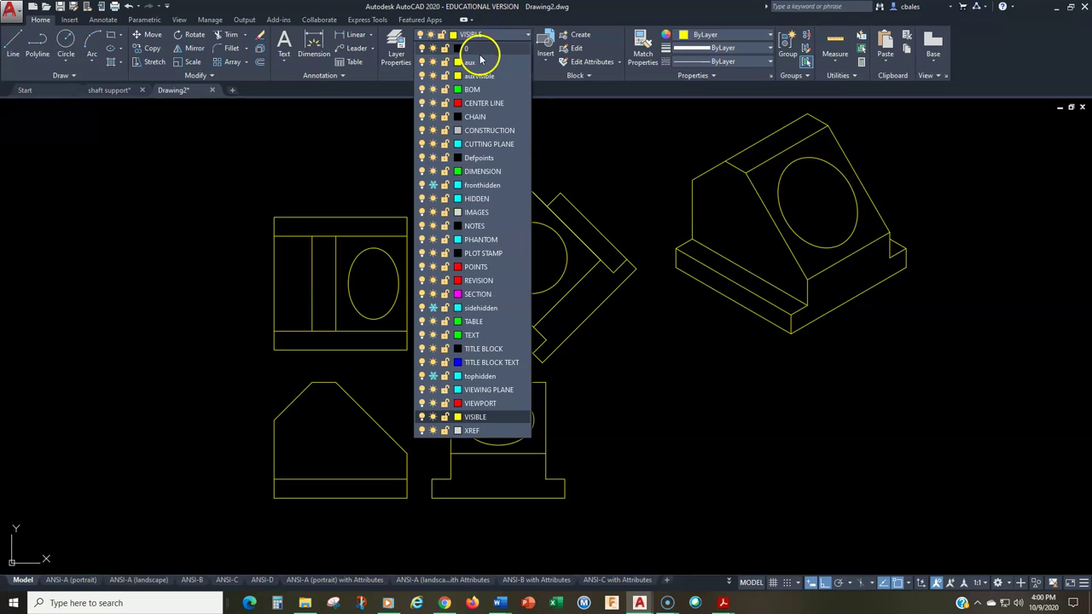
pyautogui.click(433, 76)
pyautogui.click(364, 177)
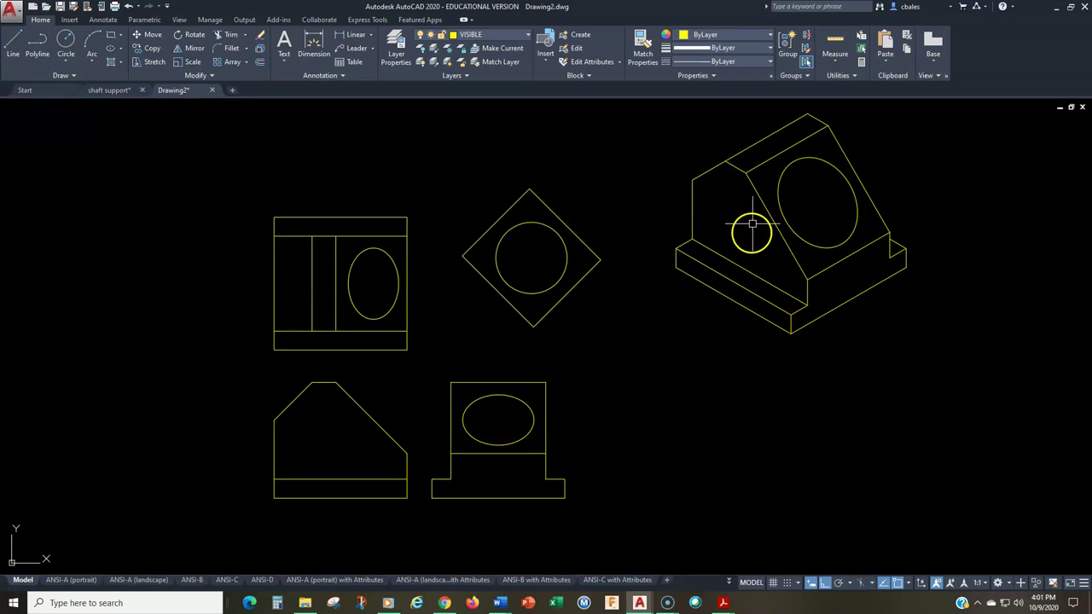
pyautogui.click(349, 395)
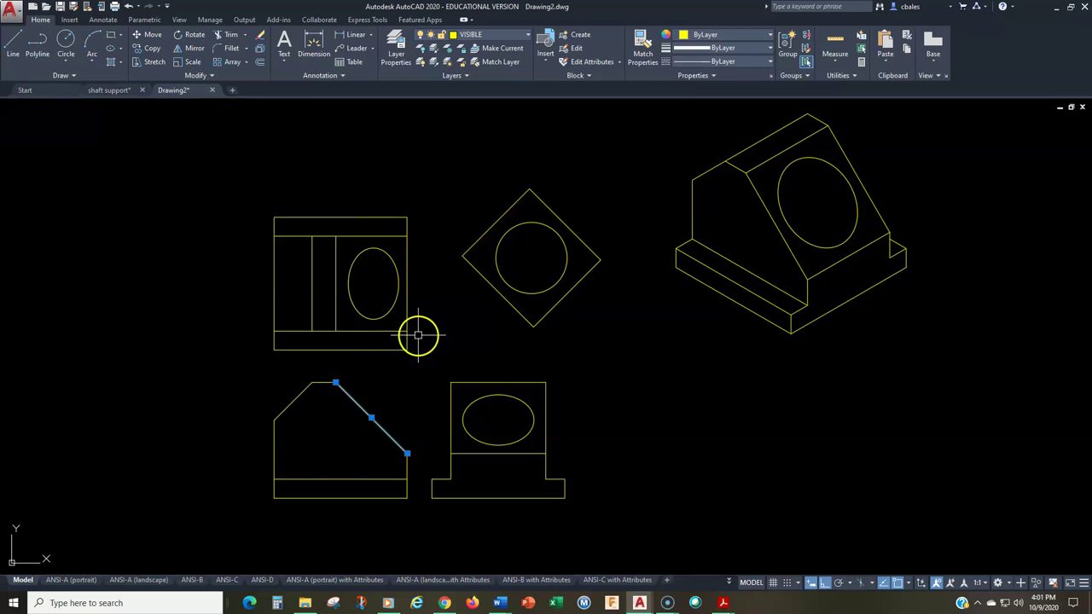
pyautogui.press('Escape')
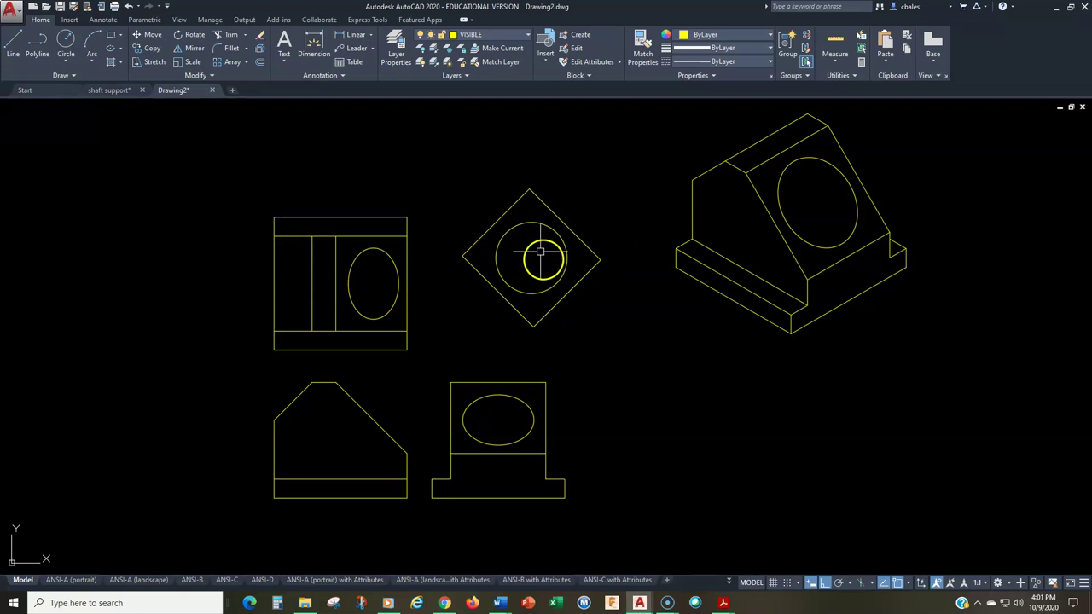
# - Thaw the auxvisible layer again to show the complete auxiliary view
pyautogui.click(477, 36)
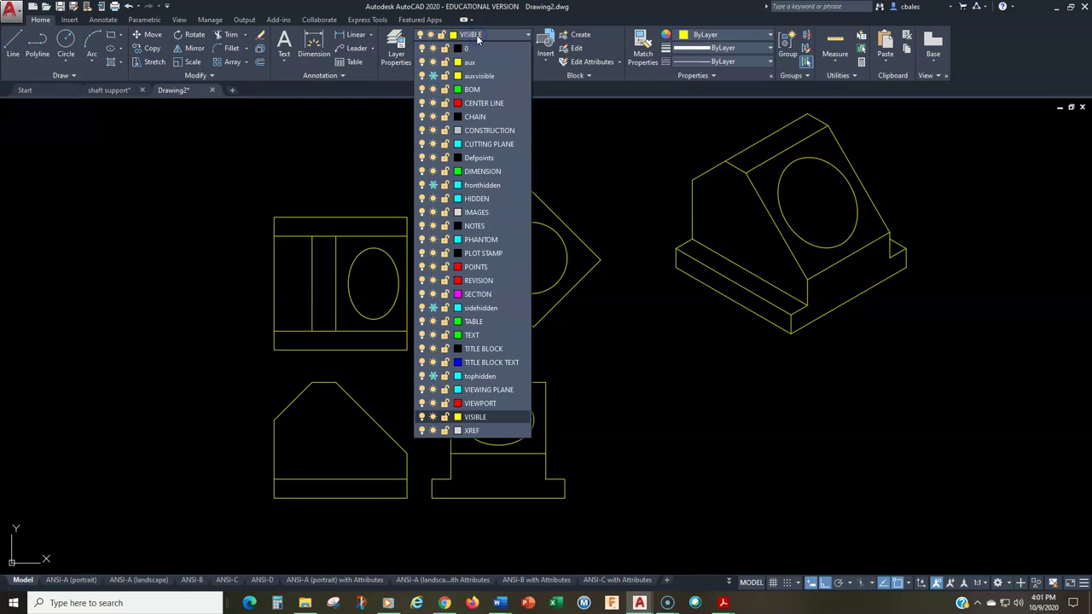
pyautogui.click(433, 76)
pyautogui.click(364, 116)
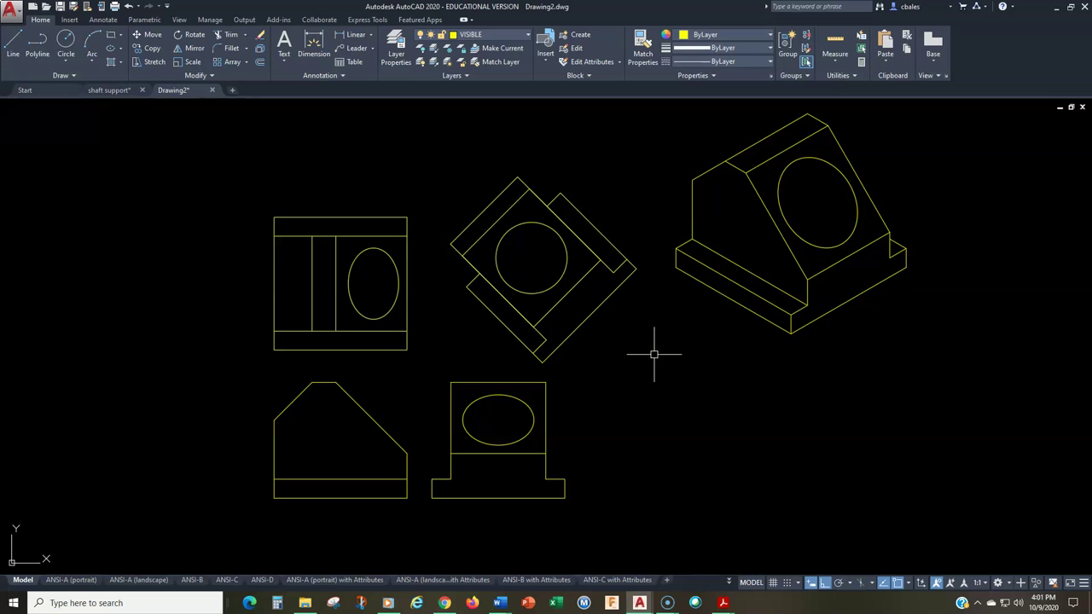
# - Highlight the front view's top edge, right vertical edge and base line in turn to match them with the auxiliary view
pyautogui.click(320, 383)
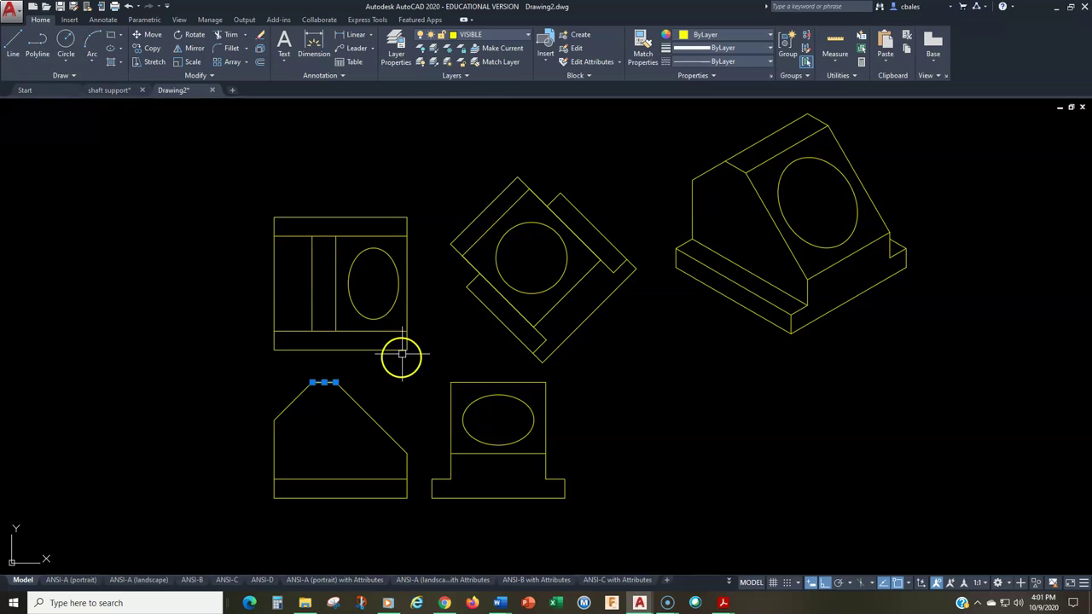
pyautogui.press('Escape')
pyautogui.click(407, 461)
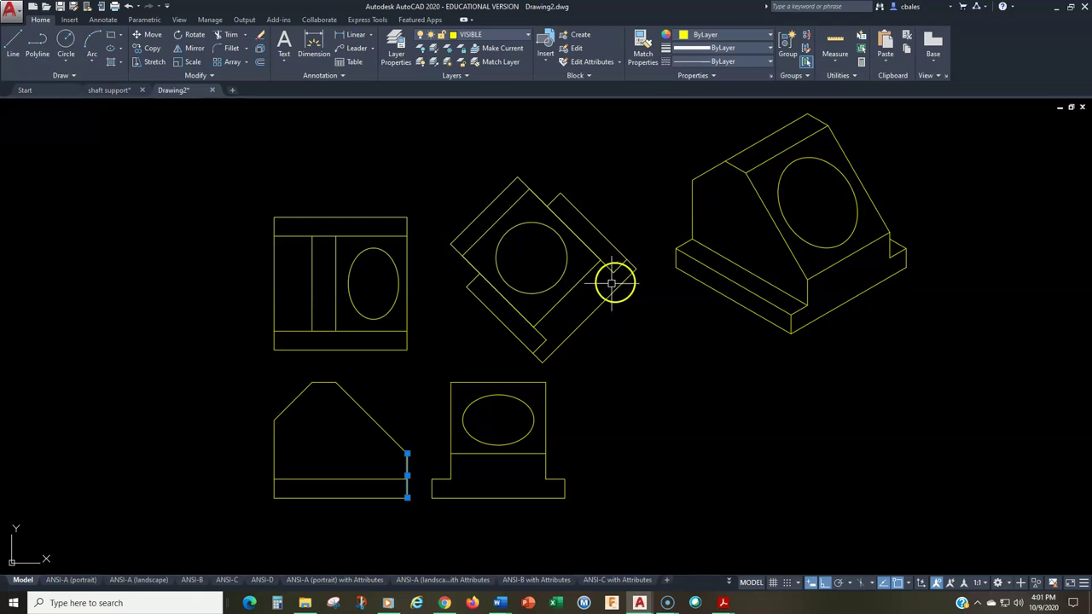
pyautogui.press('Escape')
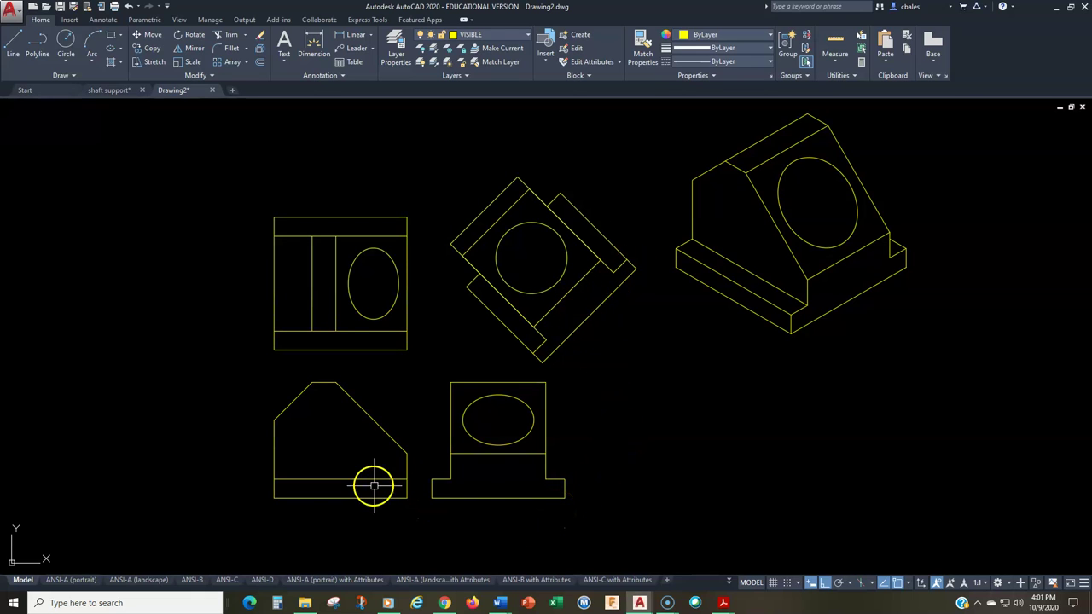
pyautogui.click(315, 480)
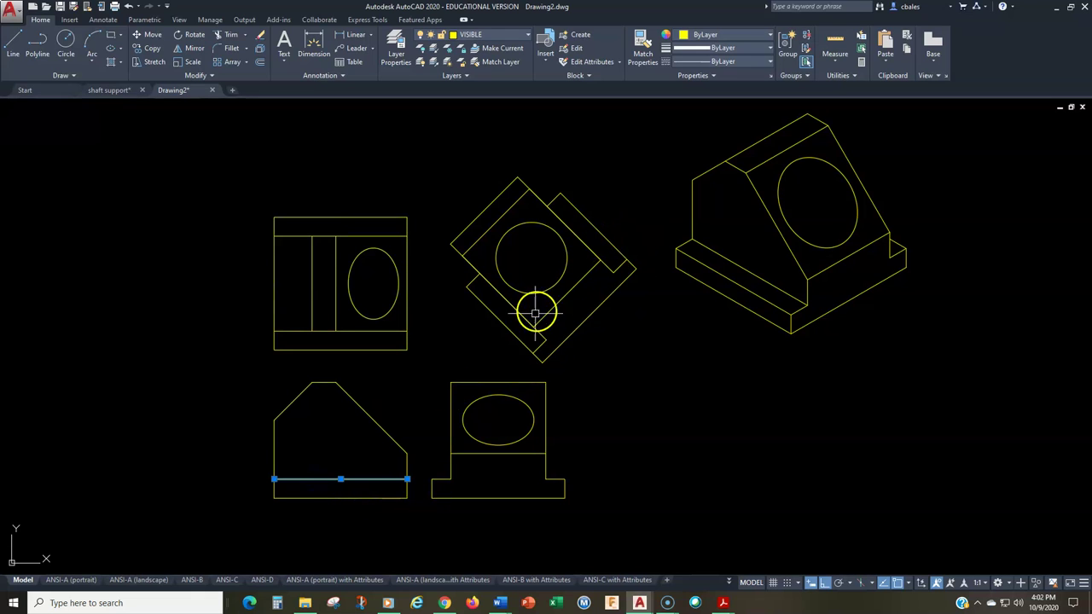
pyautogui.press('Escape')
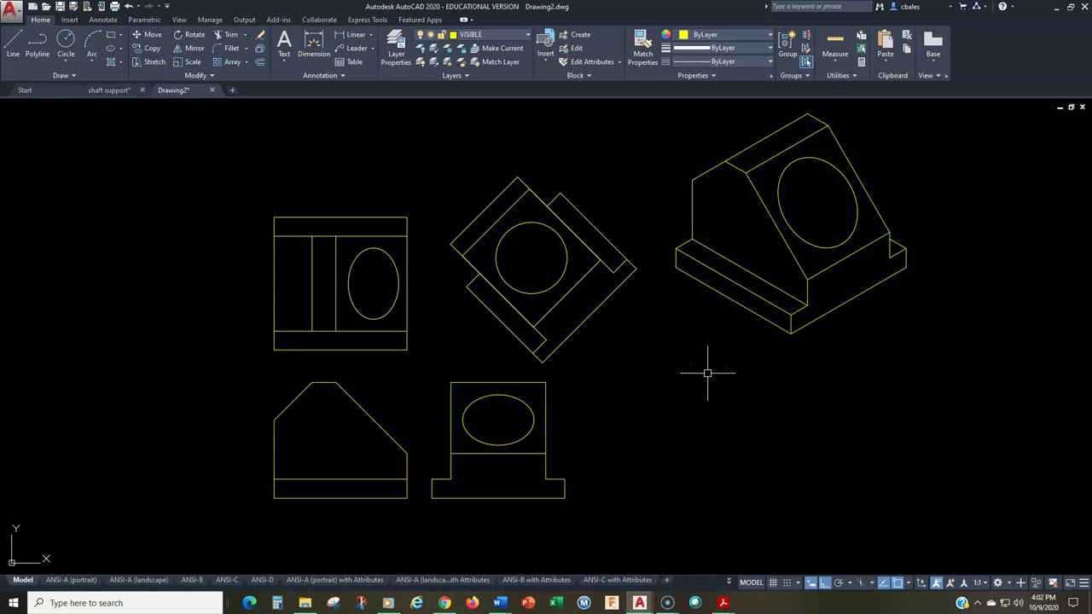
# - Freeze the auxvisible layer, and thaw the fronthidden layer to show the front view's hidden lines
pyautogui.click(495, 36)
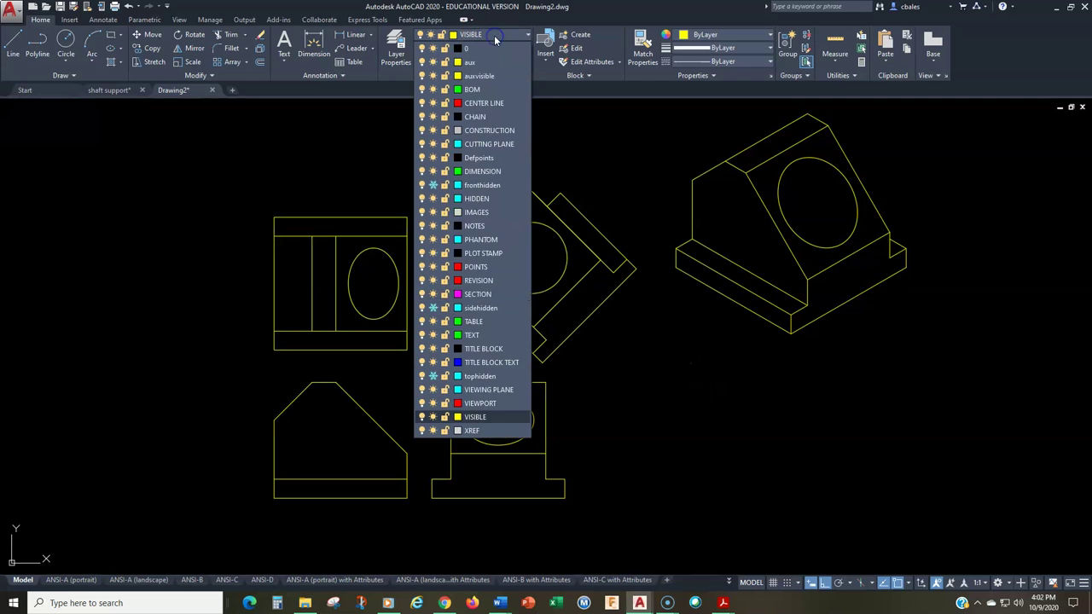
pyautogui.click(432, 77)
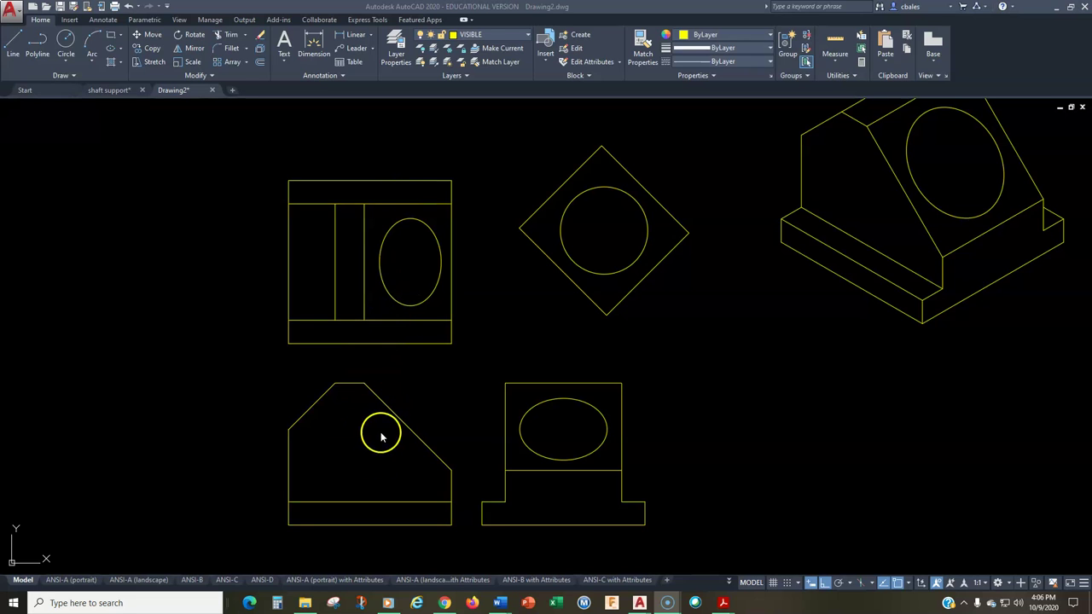
pyautogui.click(511, 37)
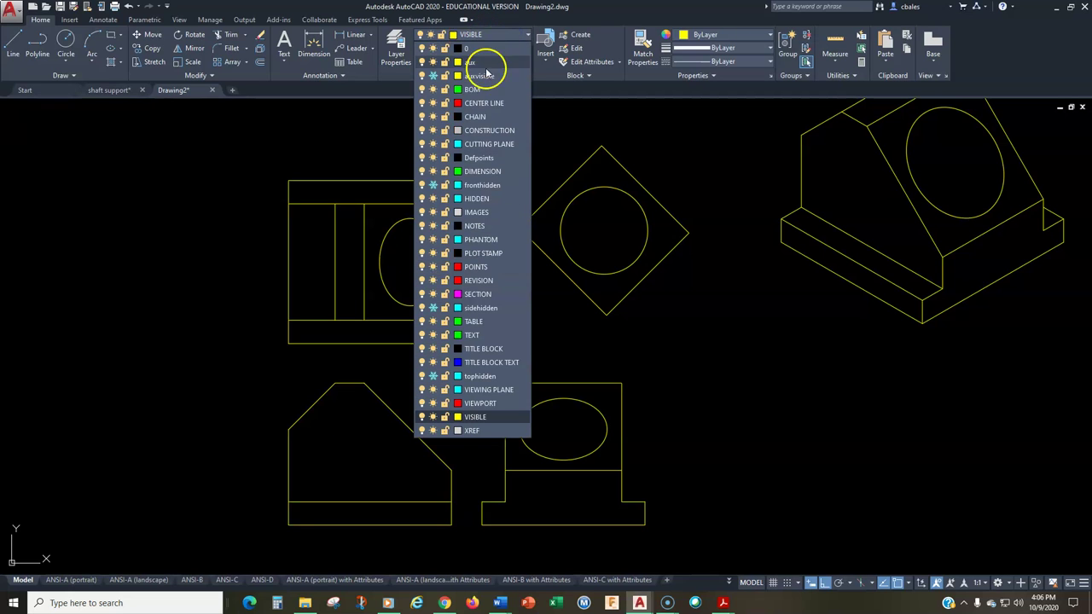
pyautogui.click(434, 185)
pyautogui.click(245, 316)
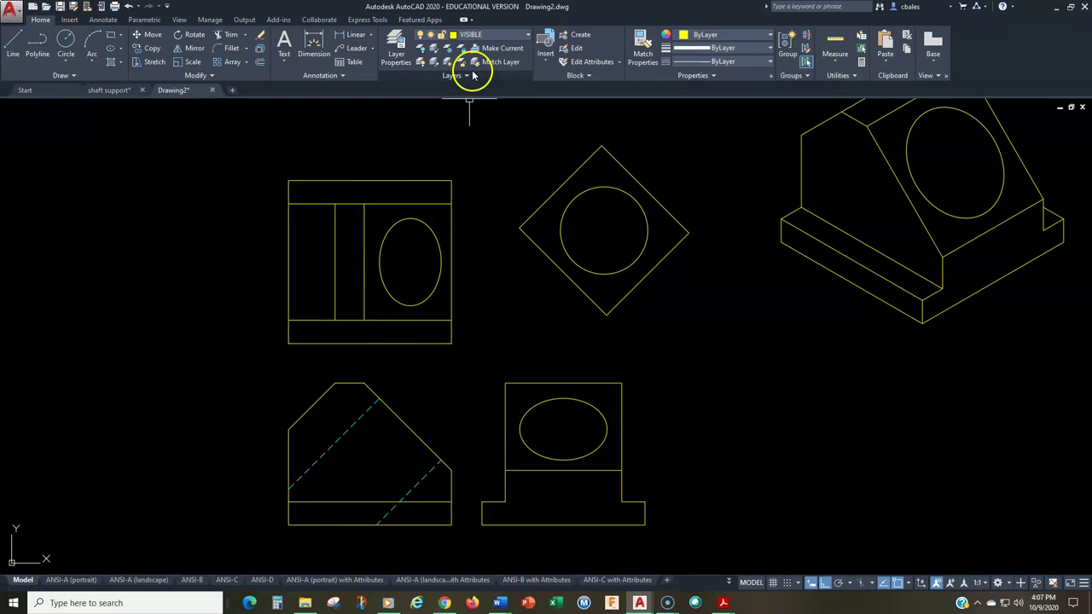
# - Thaw the sidehidden layer to show the right side view's hidden lines, and examine them against the front view
pyautogui.click(501, 35)
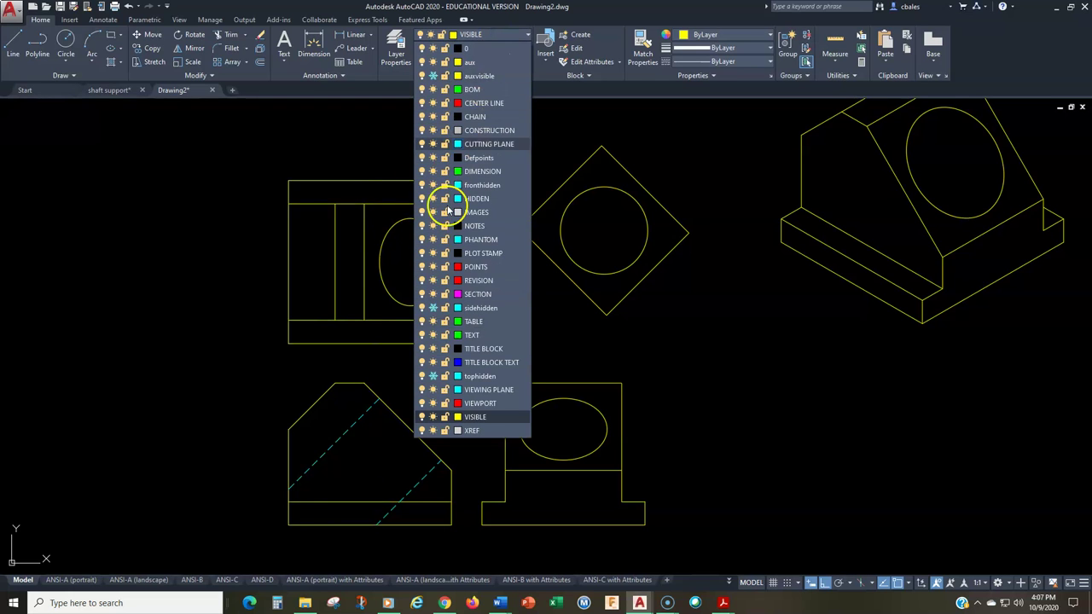
pyautogui.click(434, 308)
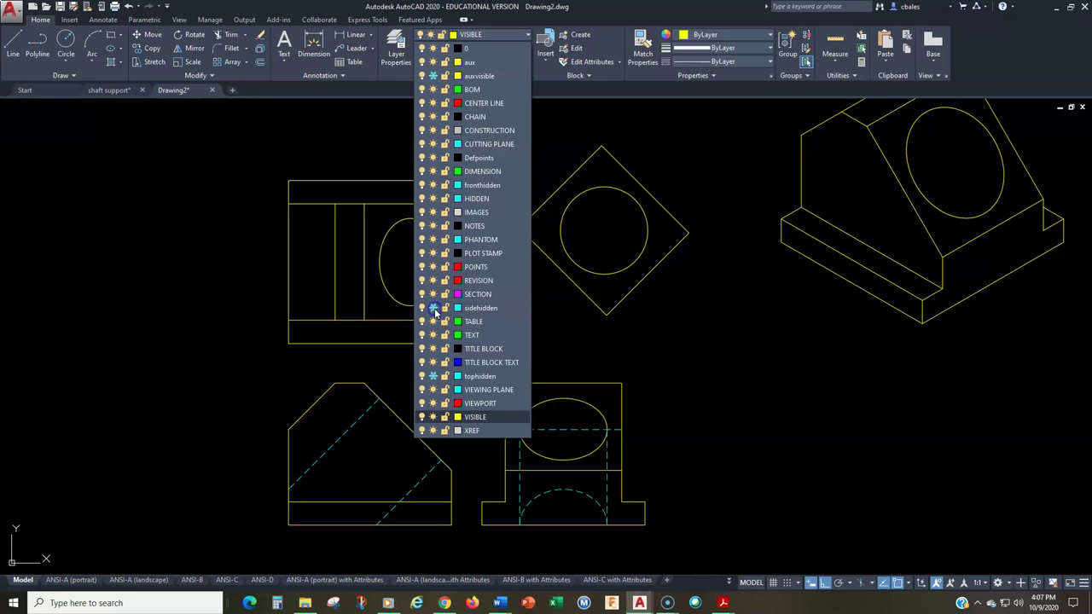
pyautogui.click(256, 336)
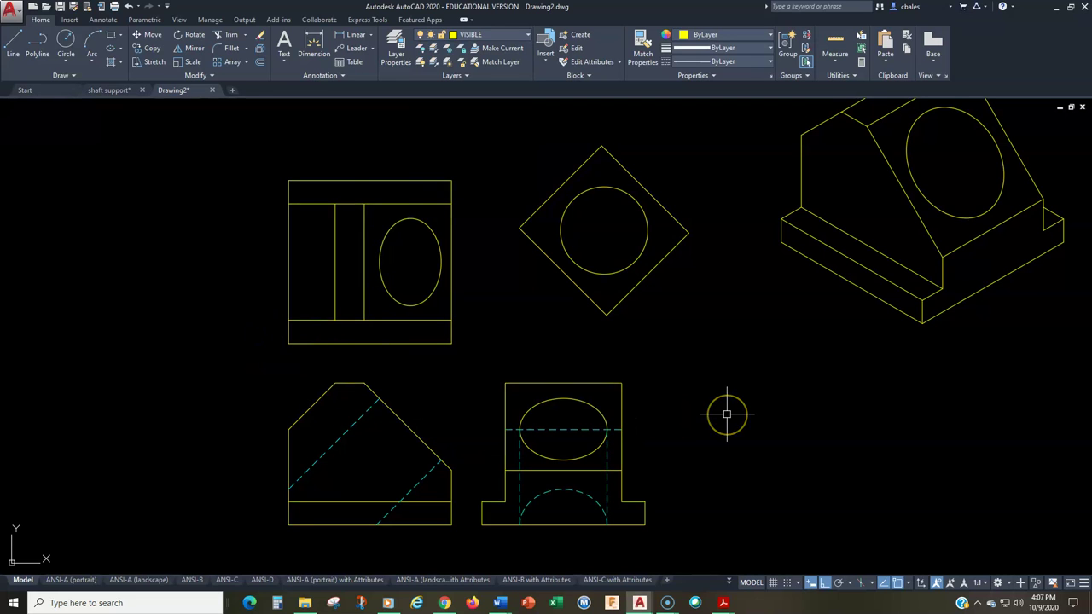
pyautogui.scroll(3, 594, 448)
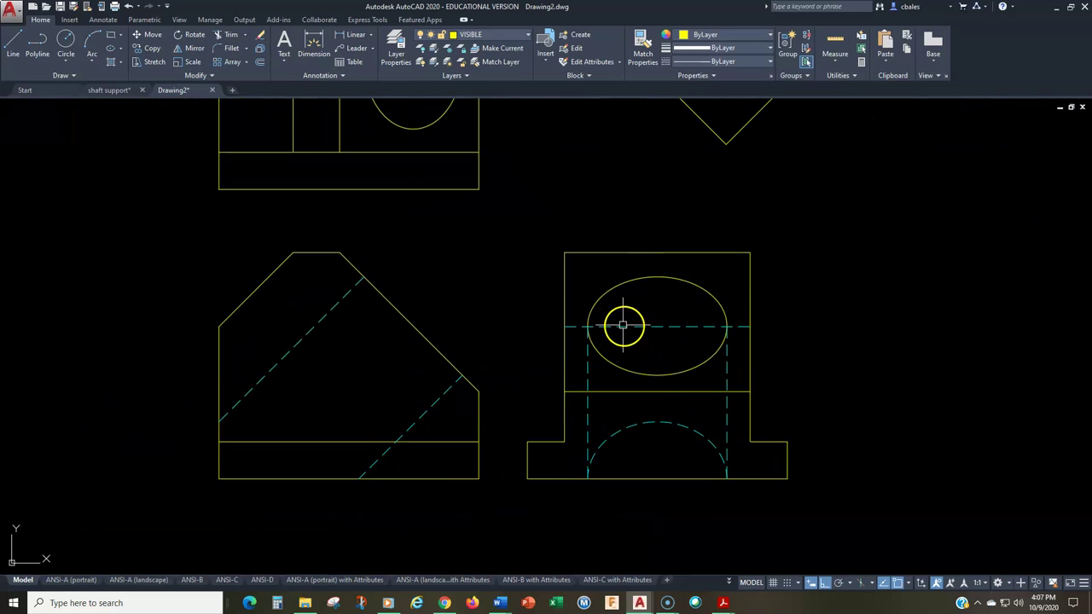
pyautogui.press('Escape')
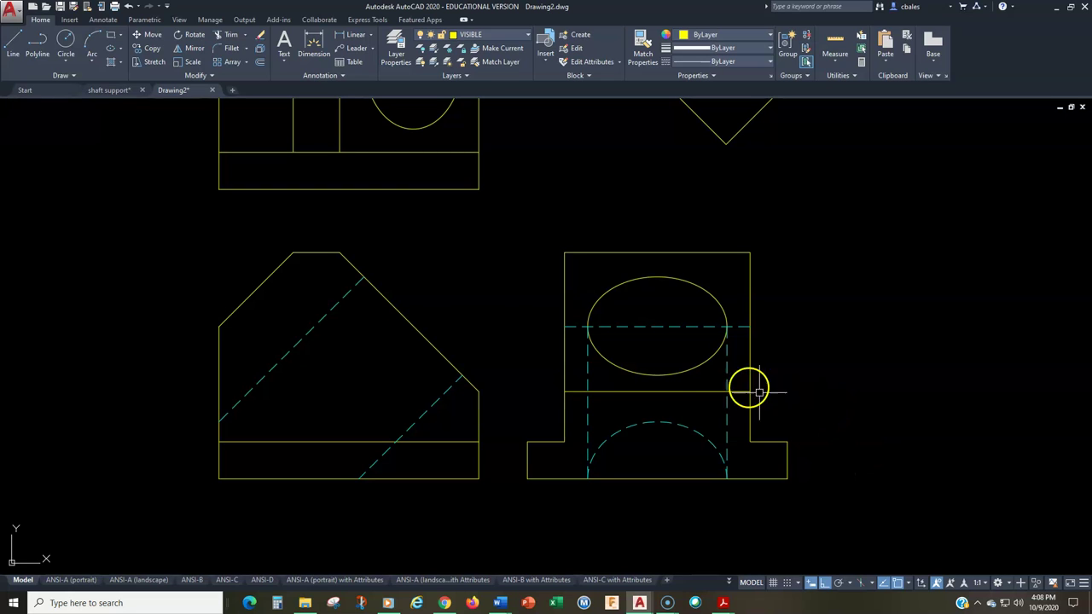
# - Compare the hidden lines in the front and right side views with the top, auxiliary and isometric views
pyautogui.scroll(-4, 541, 354)
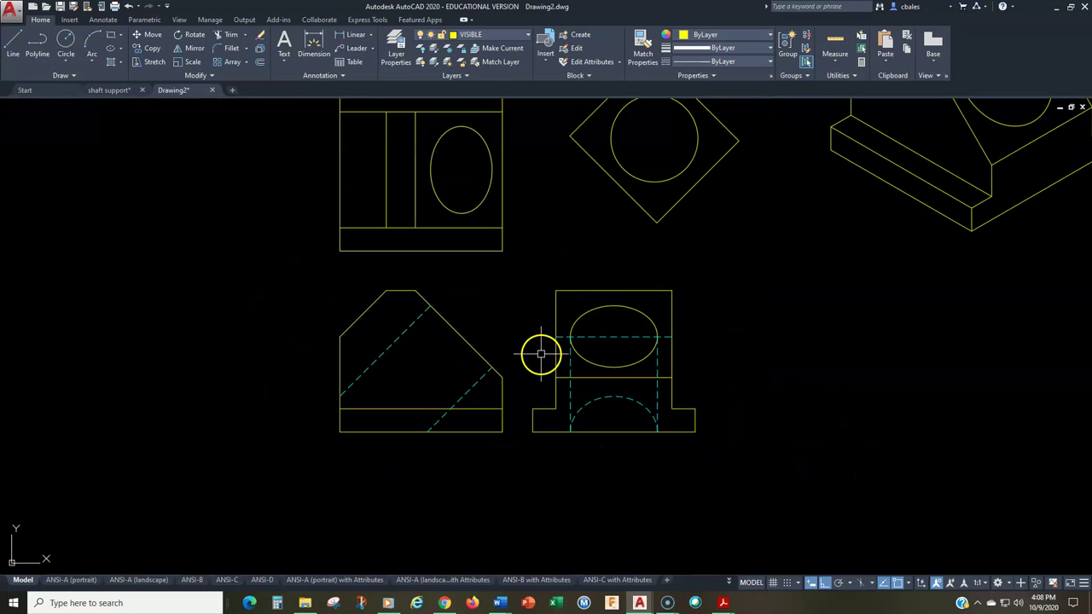
pyautogui.moveTo(451, 344); pyautogui.dragTo(287, 426, button='middle')
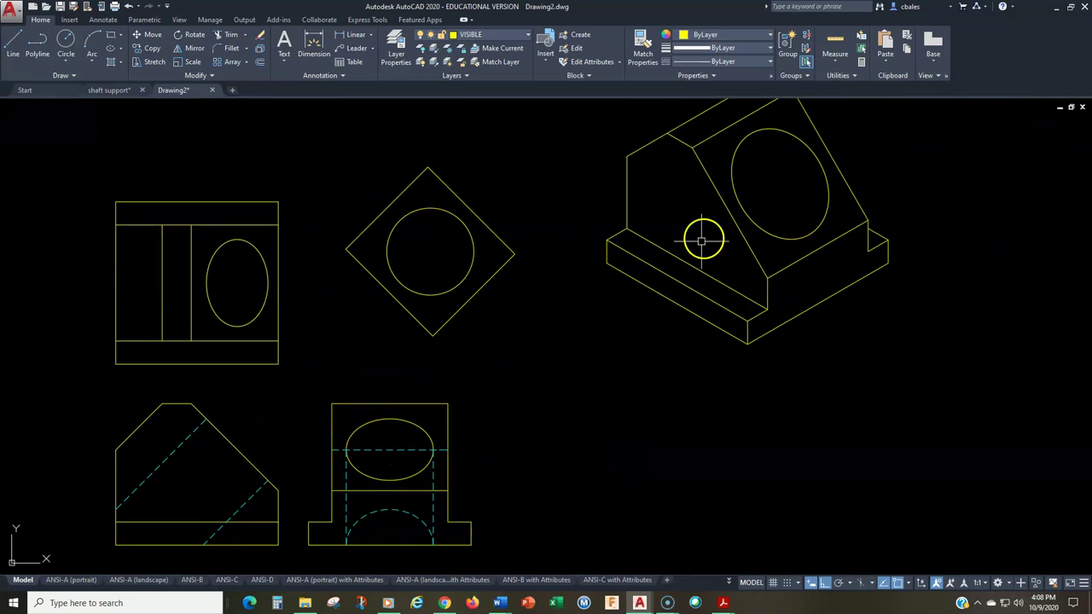
pyautogui.moveTo(483, 369); pyautogui.dragTo(772, 324, button='middle')
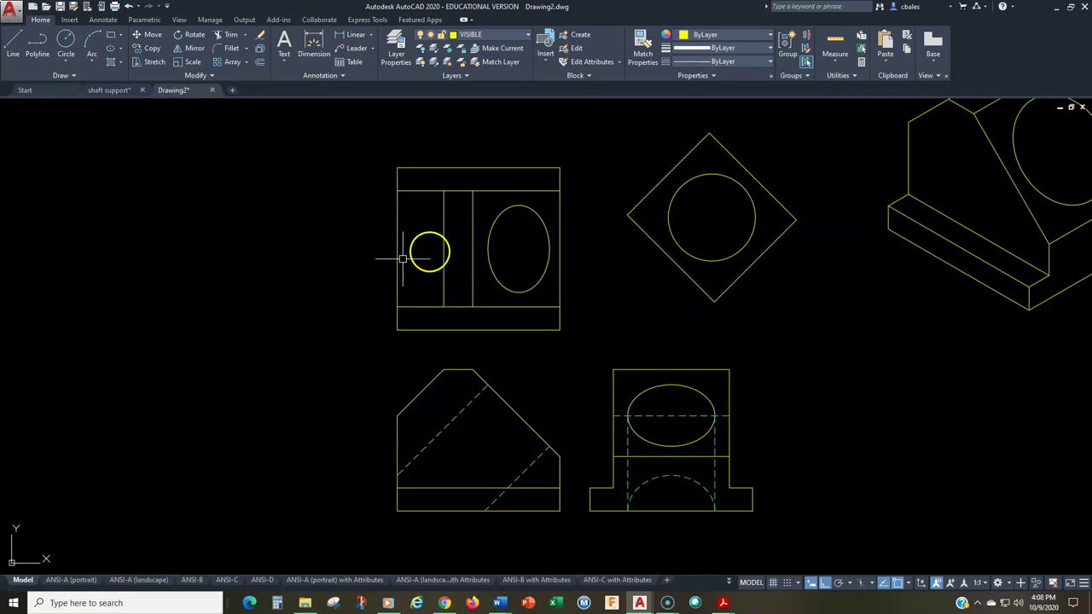
pyautogui.moveTo(794, 322); pyautogui.dragTo(444, 446, button='middle')
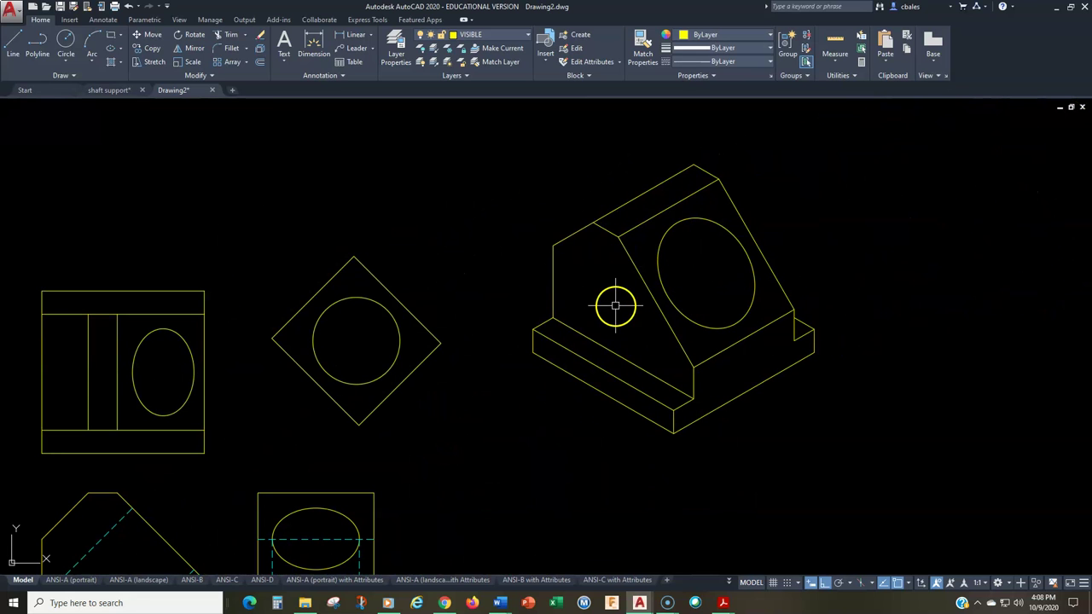
pyautogui.moveTo(615, 304); pyautogui.dragTo(999, 151, button='middle')
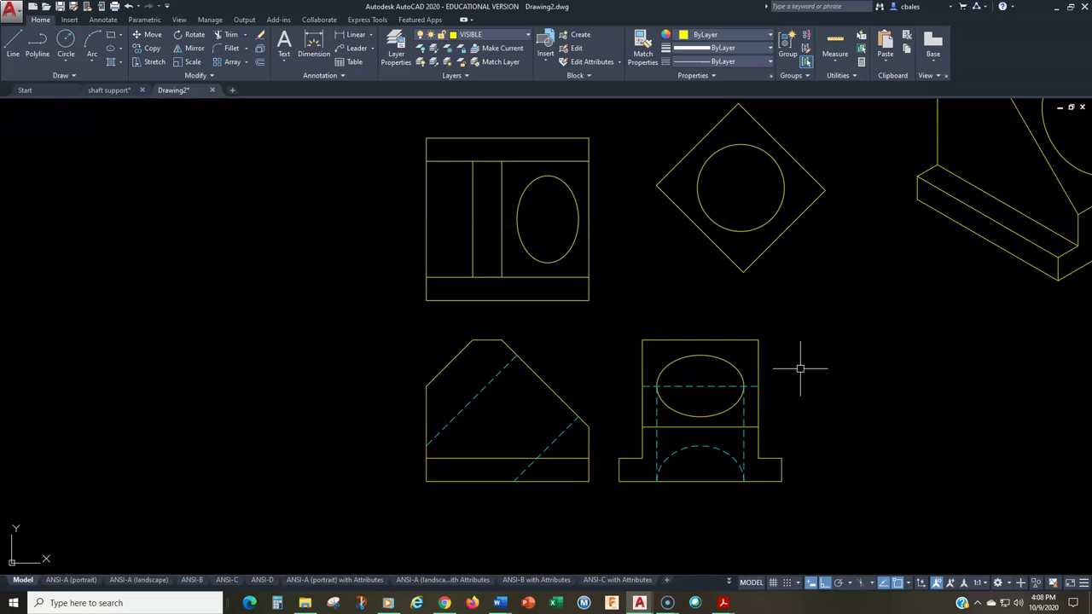
pyautogui.moveTo(801, 369); pyautogui.dragTo(819, 416, button='middle')
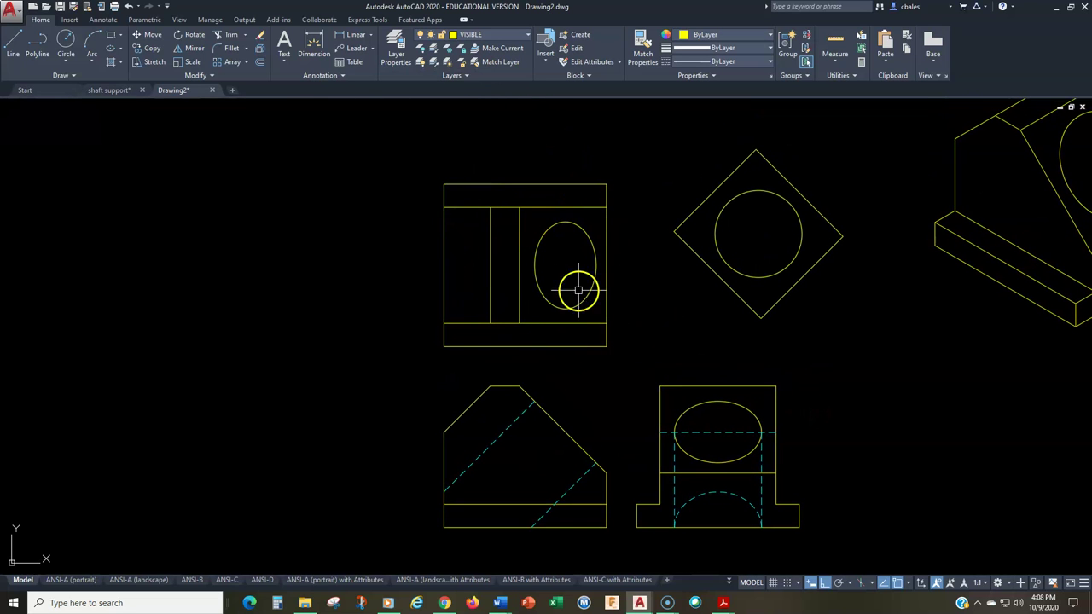
# - Thaw the tophidden layer to show the top view's hidden lines, and examine them against the front view
pyautogui.click(482, 37)
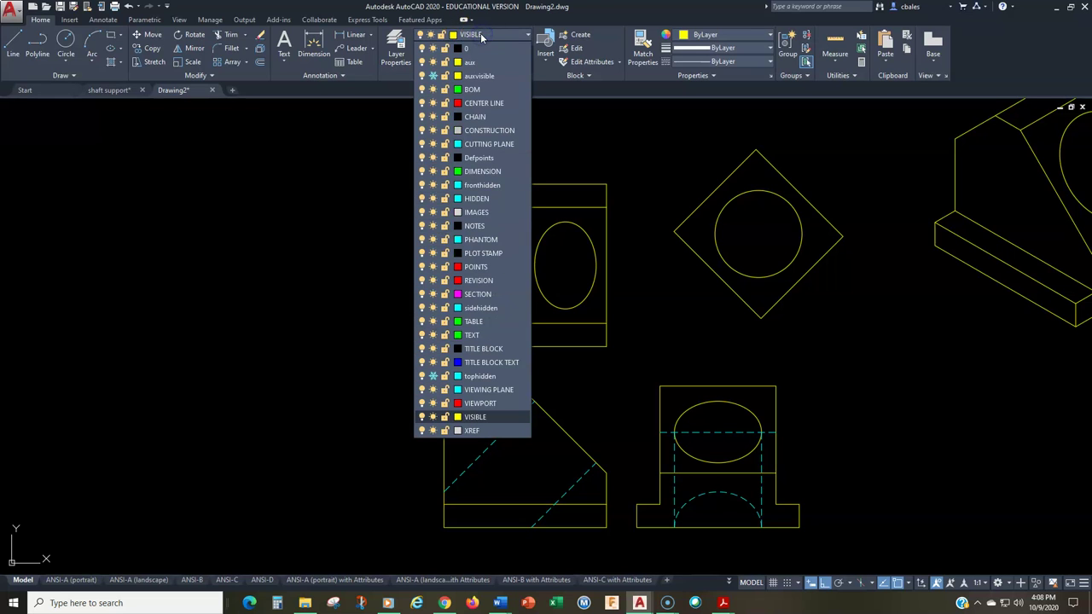
pyautogui.click(433, 376)
pyautogui.click(365, 327)
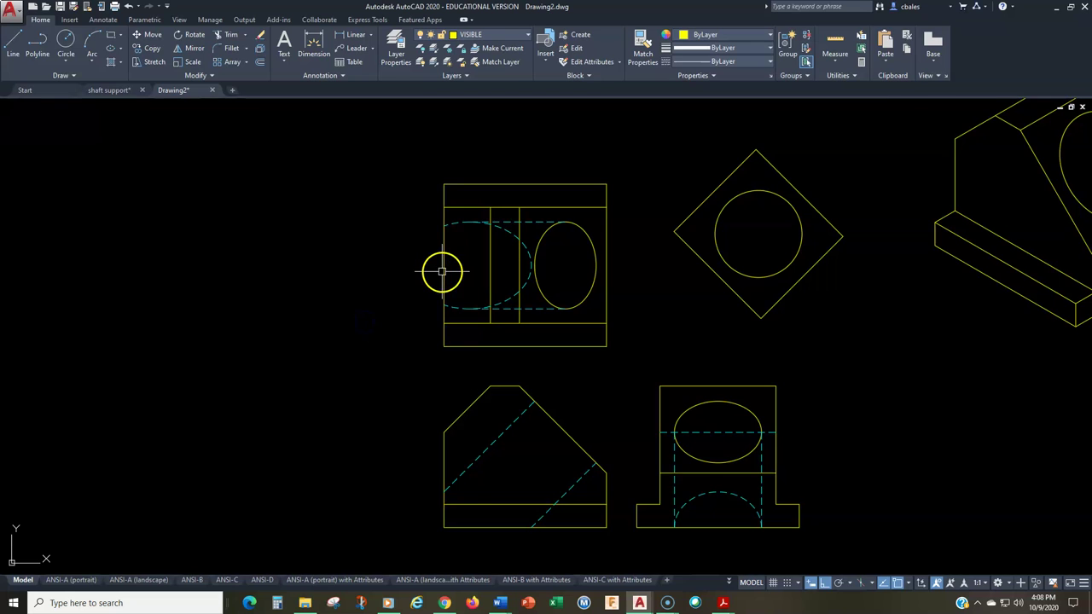
pyautogui.scroll(2, 444, 271)
pyautogui.moveTo(476, 279)
pyautogui.mouseDown(button='middle')
pyautogui.moveTo(483, 298)
pyautogui.moveTo(466, 244)
pyautogui.mouseUp(button='middle')
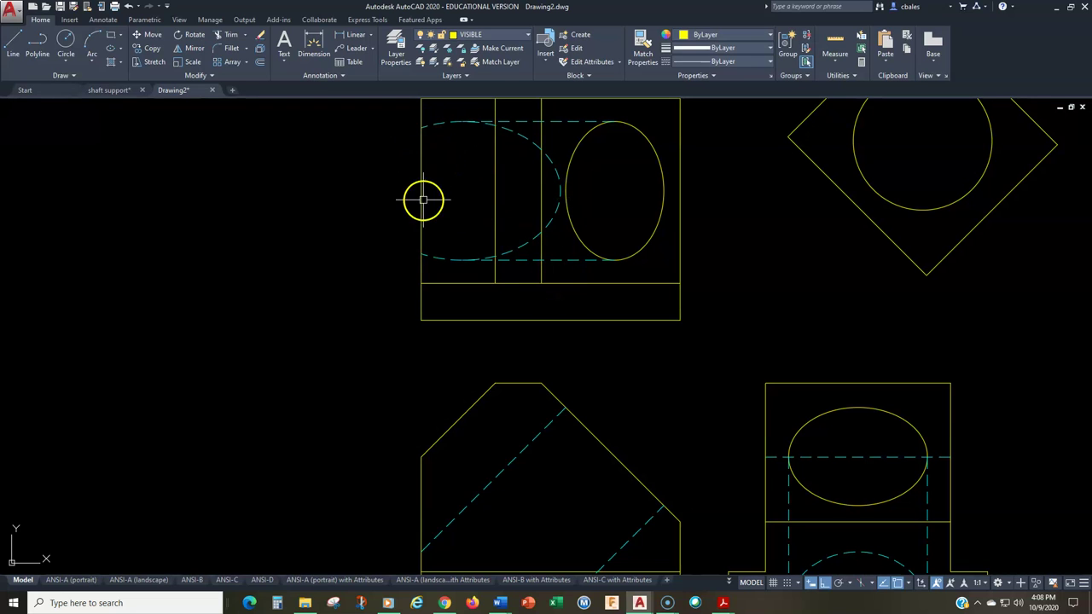
pyautogui.moveTo(436, 393)
pyautogui.mouseDown(button='middle')
pyautogui.moveTo(443, 309)
pyautogui.moveTo(433, 385)
pyautogui.moveTo(441, 401)
pyautogui.mouseUp(button='middle')
pyautogui.scroll(-3, 433, 385)
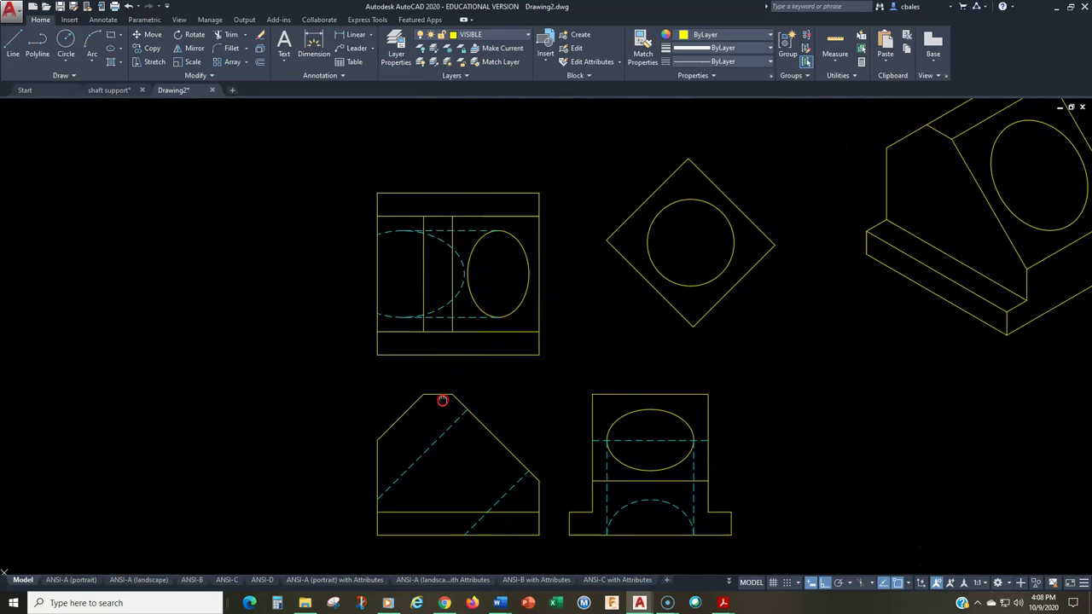
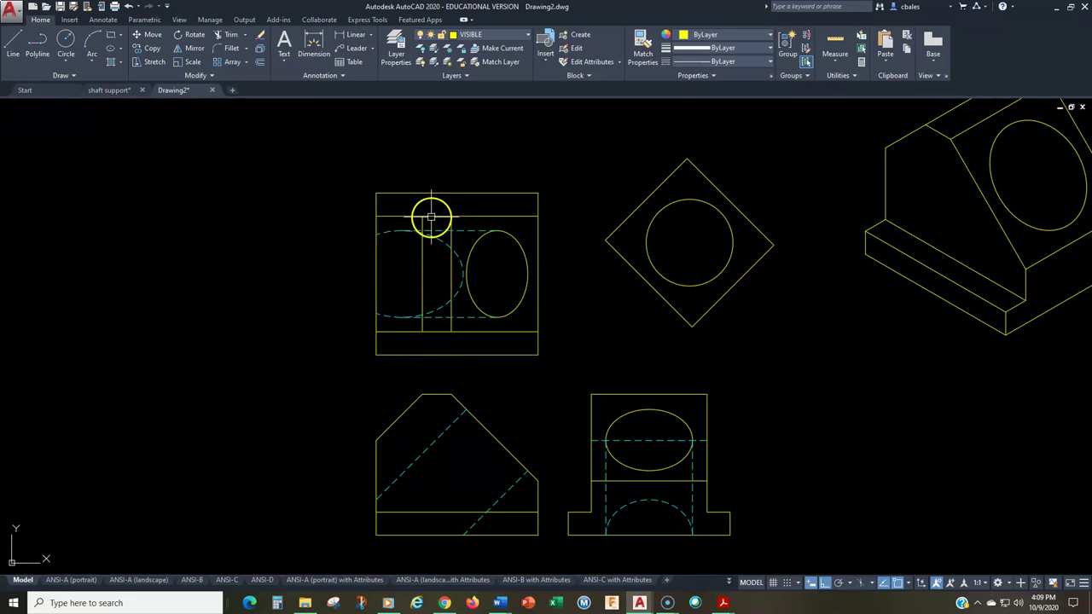
# - Freeze the sidehidden and tophidden layers, leaving hidden lines only in the front view
pyautogui.click(499, 35)
pyautogui.click(432, 308)
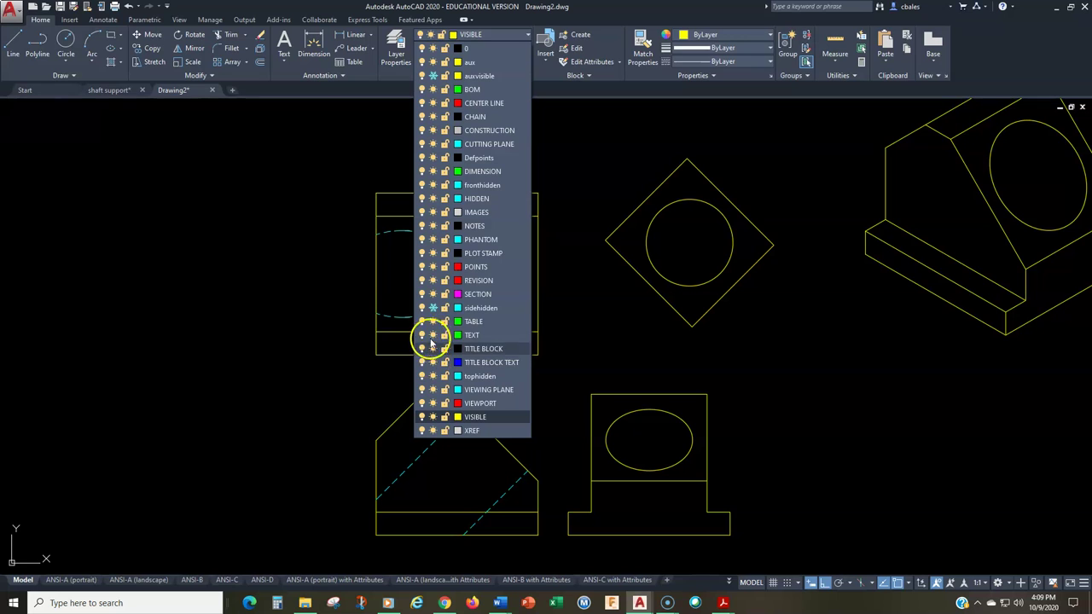
pyautogui.click(433, 376)
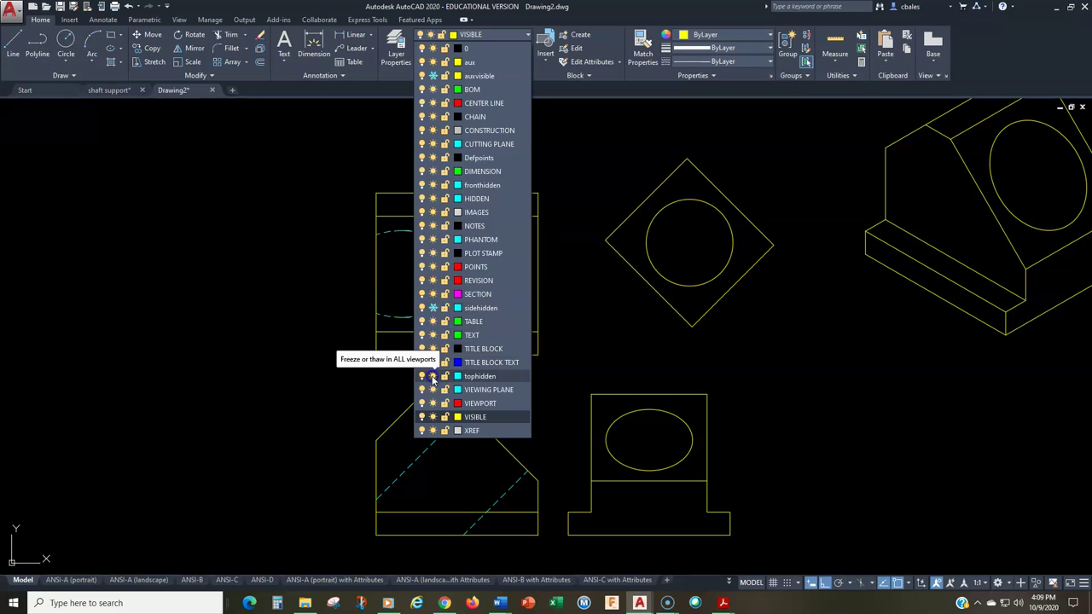
pyautogui.click(280, 339)
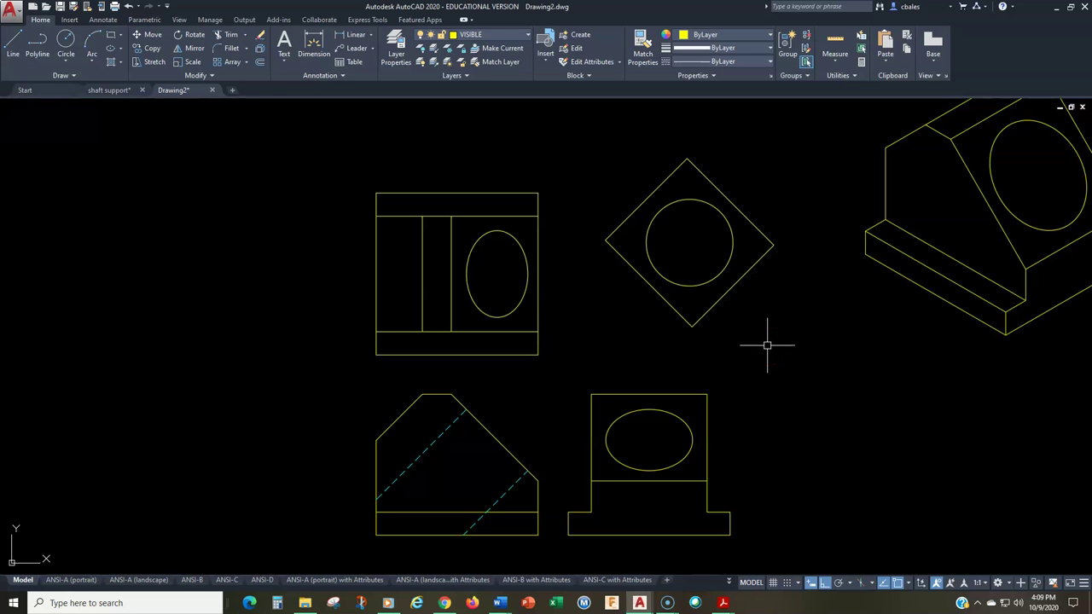
pyautogui.moveTo(848, 342)
pyautogui.mouseDown(button='middle')
pyautogui.moveTo(627, 429)
pyautogui.moveTo(775, 298)
pyautogui.moveTo(878, 307)
pyautogui.moveTo(873, 323)
pyautogui.mouseUp(button='middle')
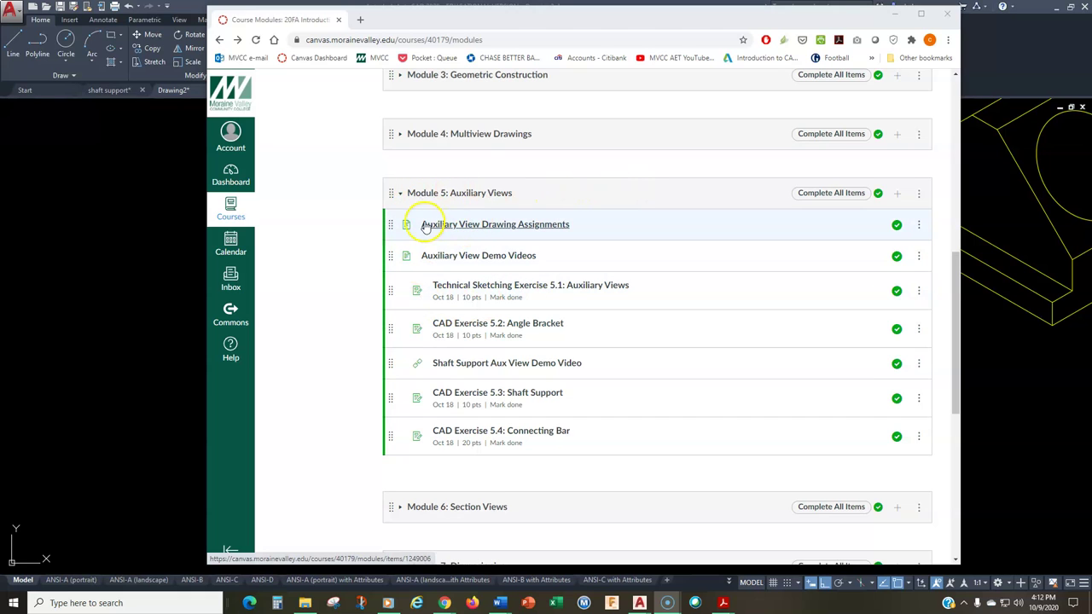
# - In the Canvas course in Chrome, open the Auxiliary View Drawing Assignments page and highlight "MVCC template" in the instructions
pyautogui.click(550, 226)
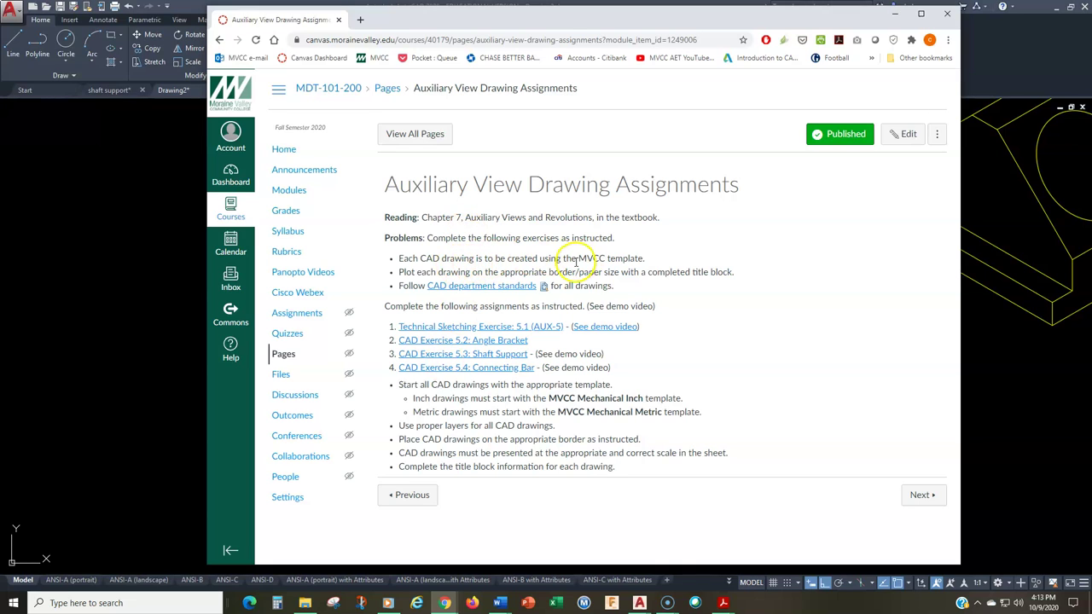
pyautogui.moveTo(580, 259); pyautogui.dragTo(649, 258)
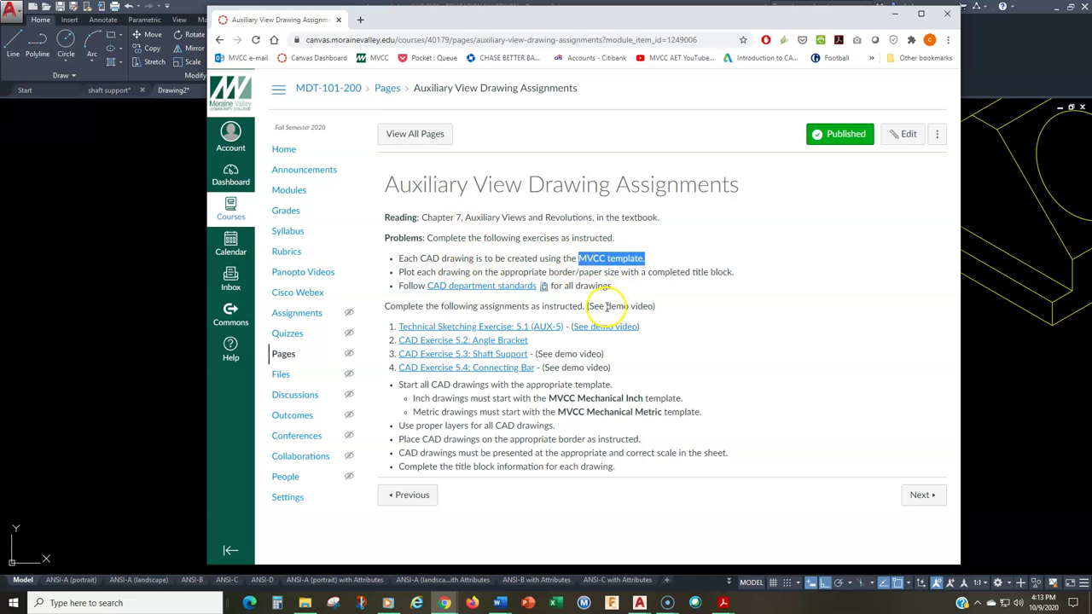